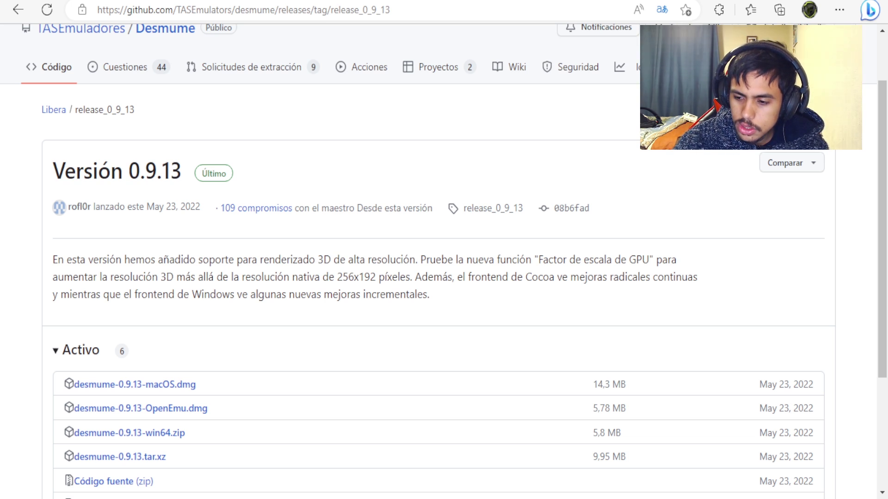
Step: Review the DeSmuME 0.9.13 release page, covering its version number, release date and downloadable assets
drag(129, 171, 213, 174)
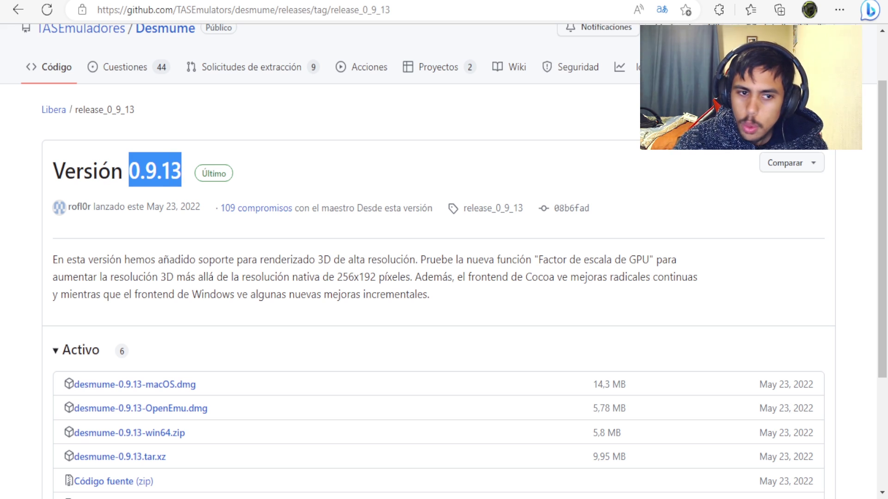
drag(147, 207, 170, 206)
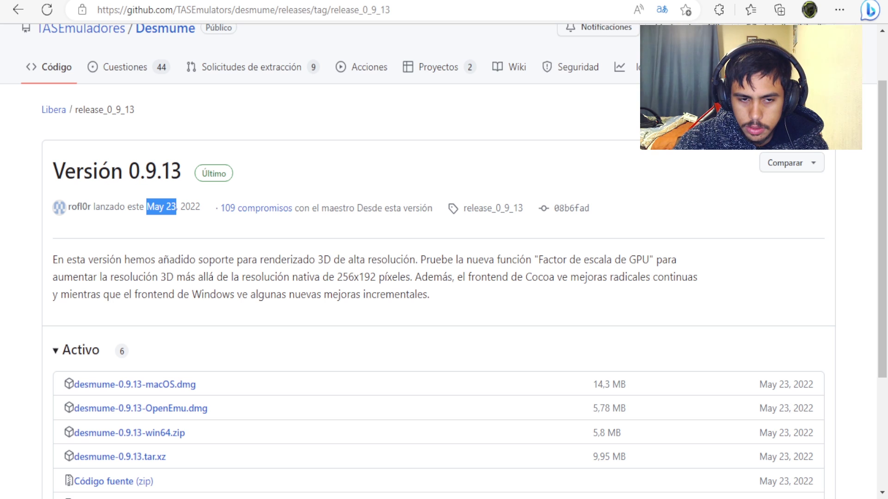
click(187, 206)
double_click(188, 207)
click(187, 207)
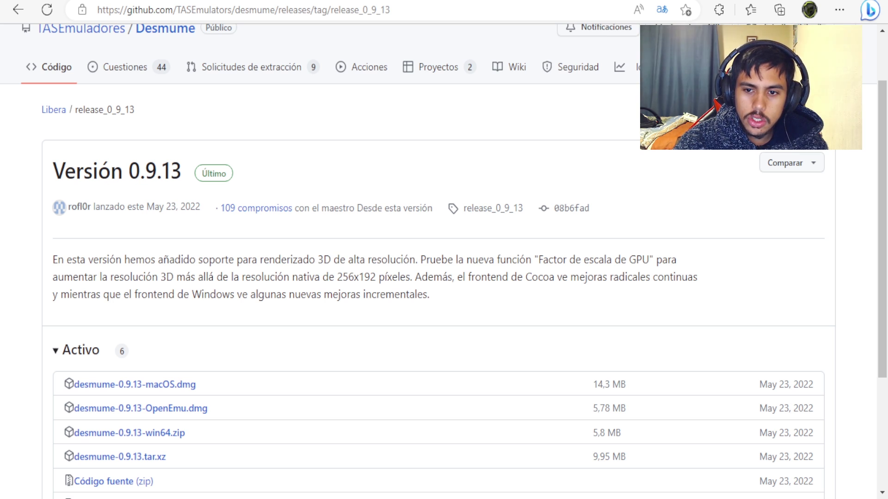
scroll(439, 277, down, 2)
scroll(440, 277, down, 2)
scroll(440, 277, up, 2)
scroll(439, 277, down, 2)
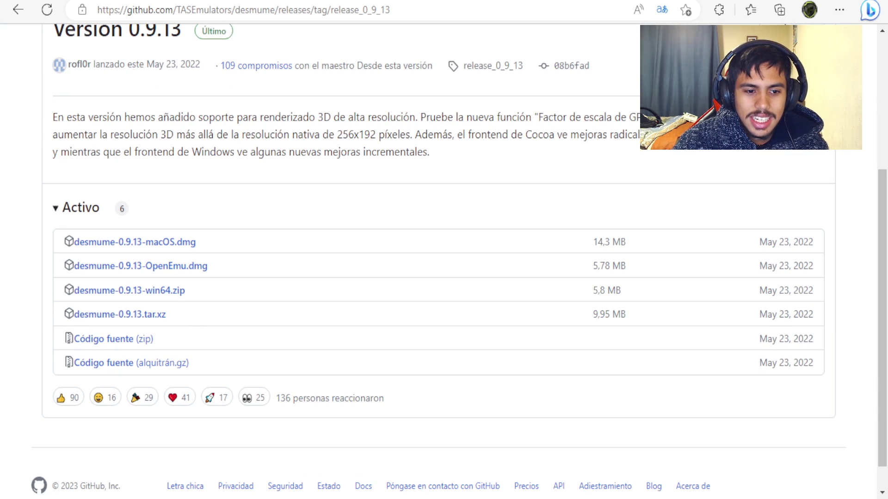
scroll(439, 277, down, 1)
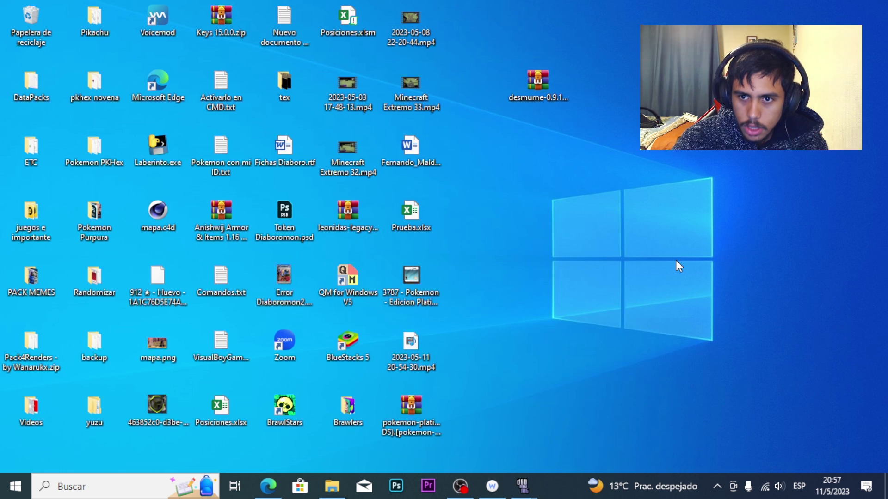
Step: Extract the contents of the desmume-0.9.13-win64.zip archive directly onto the desktop
drag(521, 85, 665, 90)
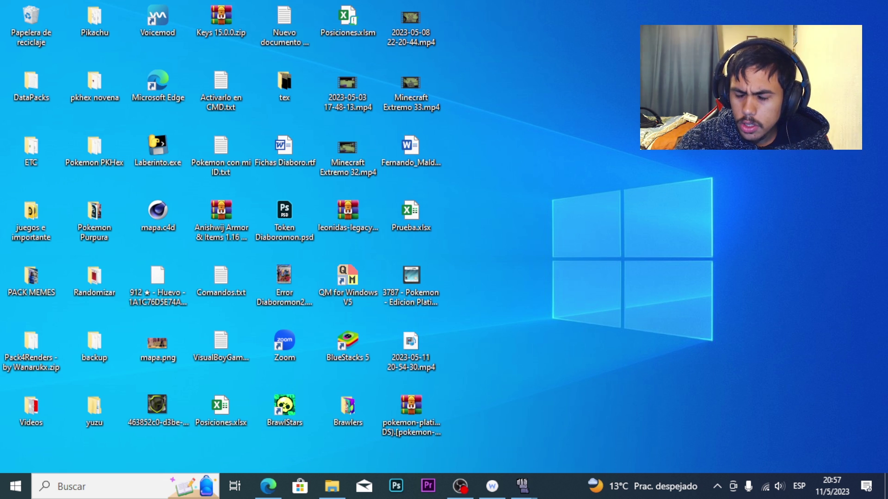
right_click(676, 97)
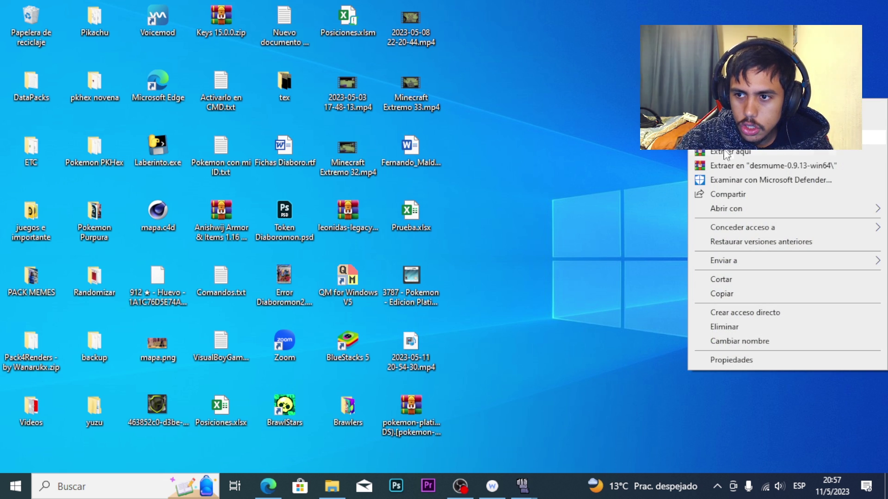
click(725, 151)
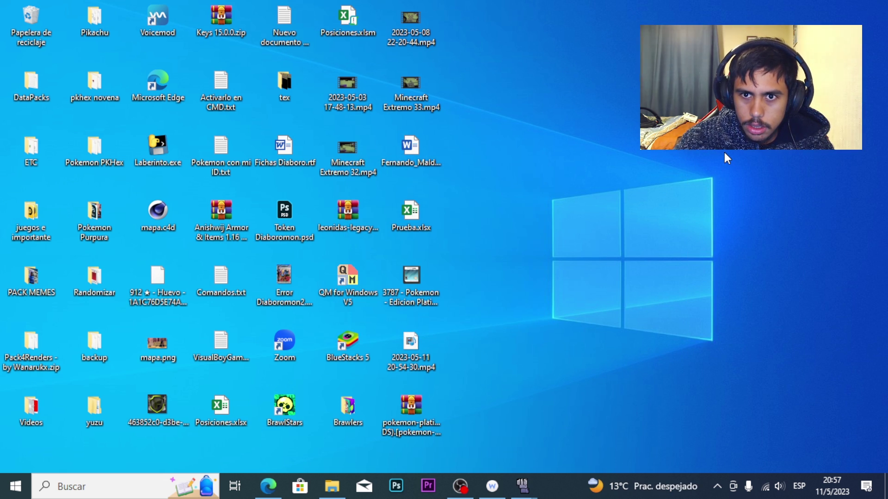
drag(550, 15, 483, 406)
click(579, 282)
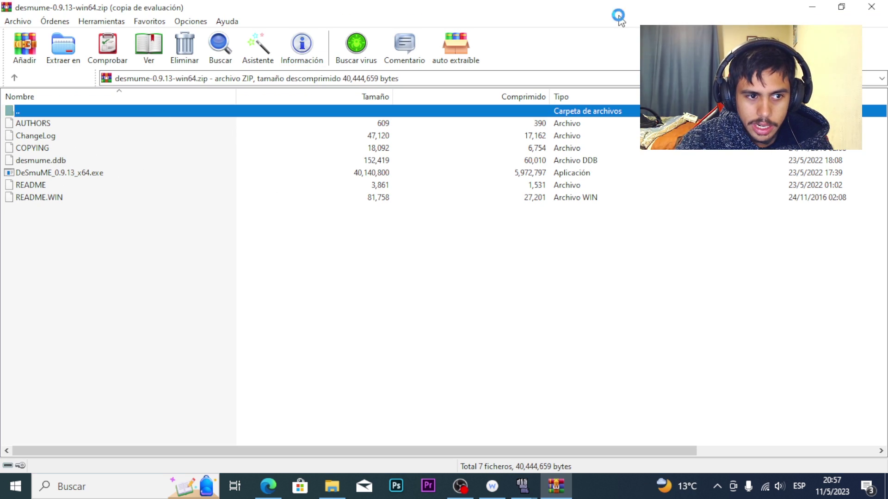
Step: Examine the files packed in desmume-0.9.13-win64.zip in WinRAR and close the archive
click(544, 187)
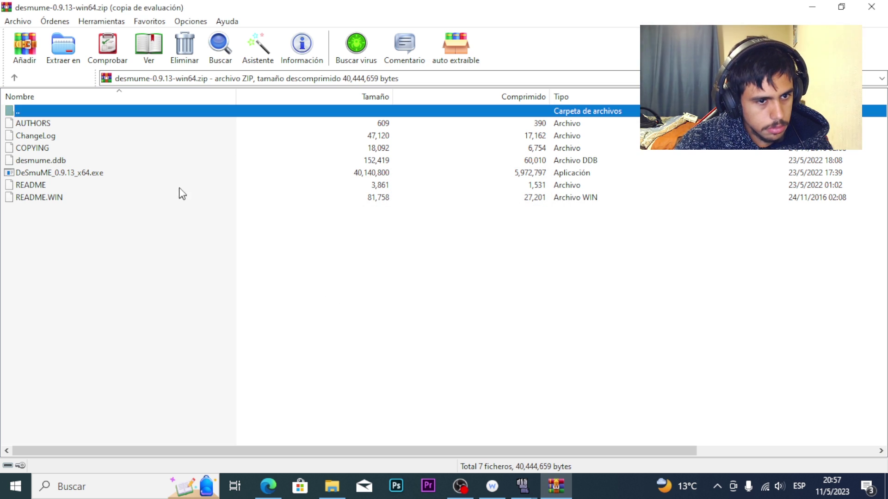
drag(93, 237, 58, 135)
click(71, 210)
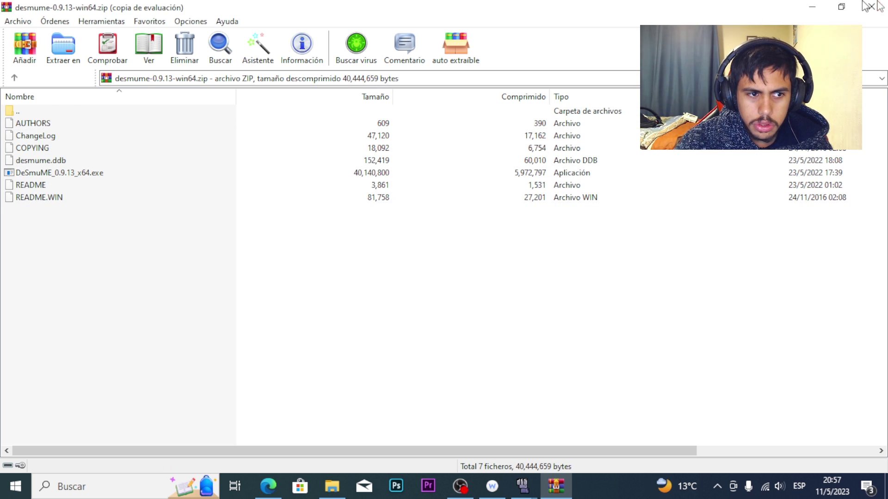
key(alt+F4)
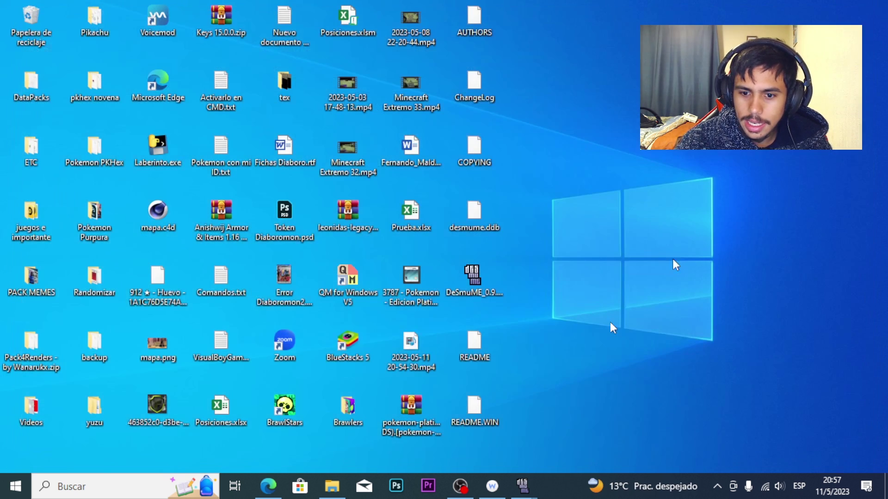
Step: Launch the extracted DeSmuME 0.9.13 x64 emulator from the desktop, maximize its window and restore it to normal size
click(491, 278)
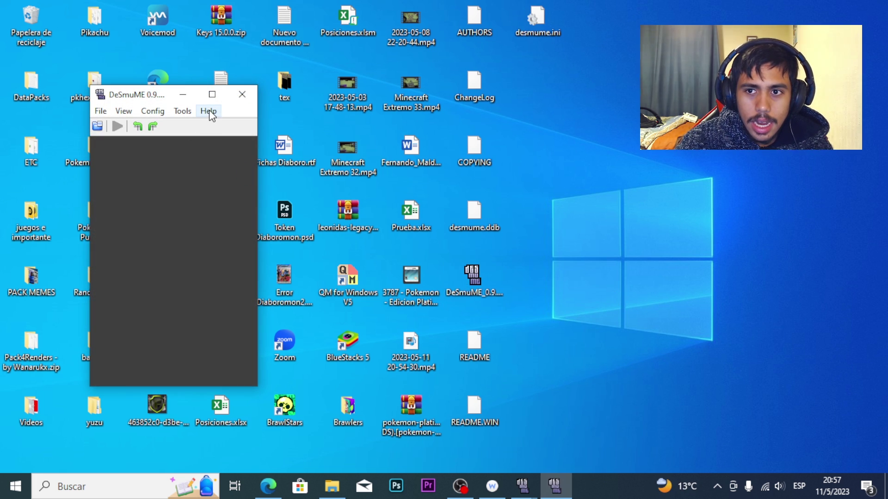
click(212, 95)
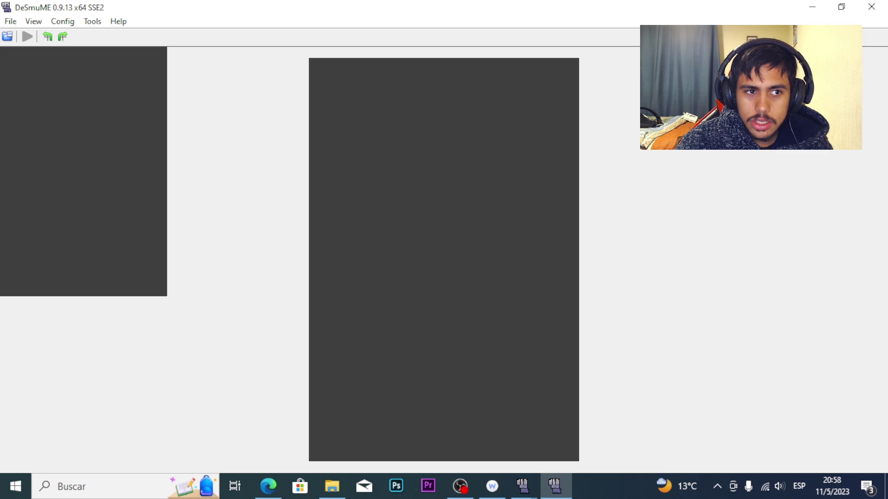
click(841, 7)
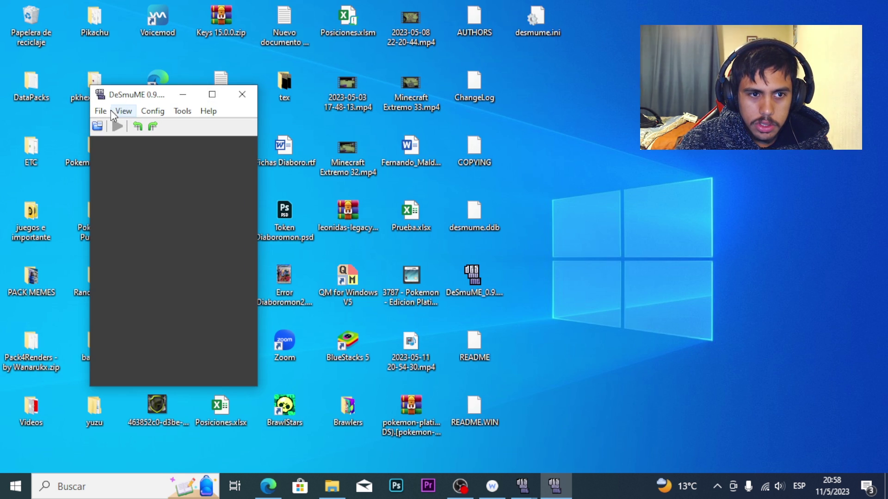
Step: Load the 3787 Pokemon Platinum edition ROM stored on the desktop
click(104, 111)
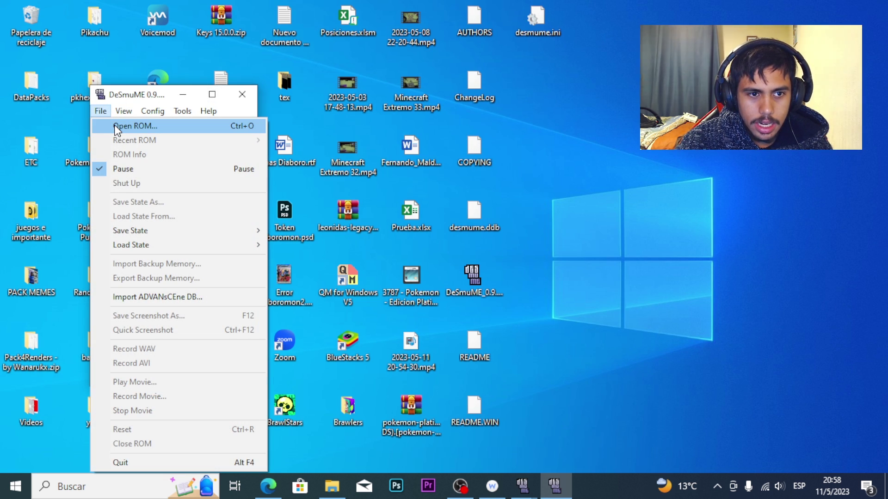
click(115, 125)
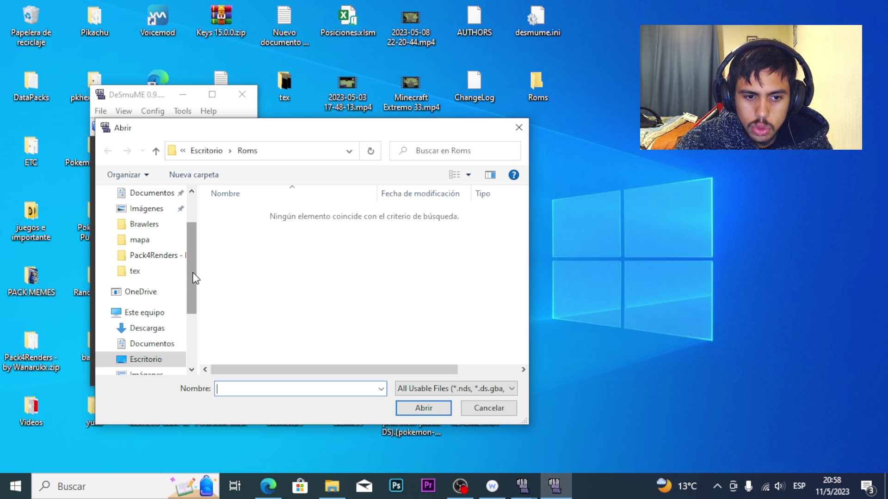
drag(191, 291, 190, 338)
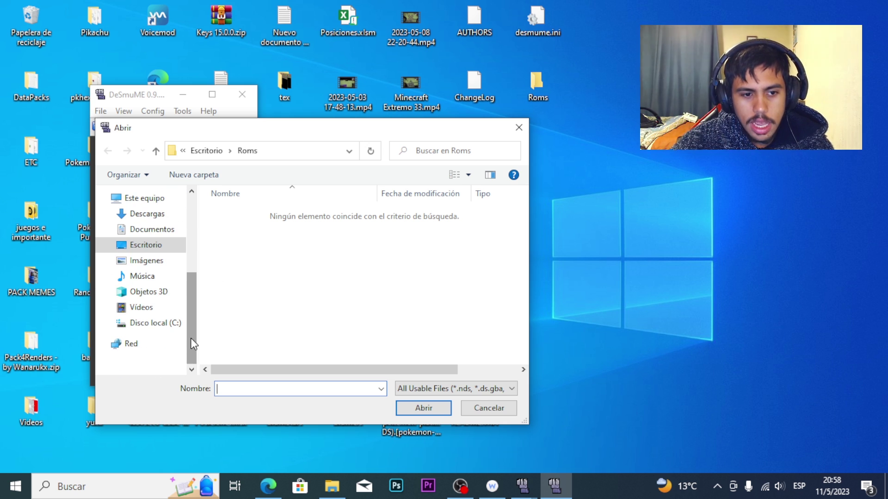
key(Escape)
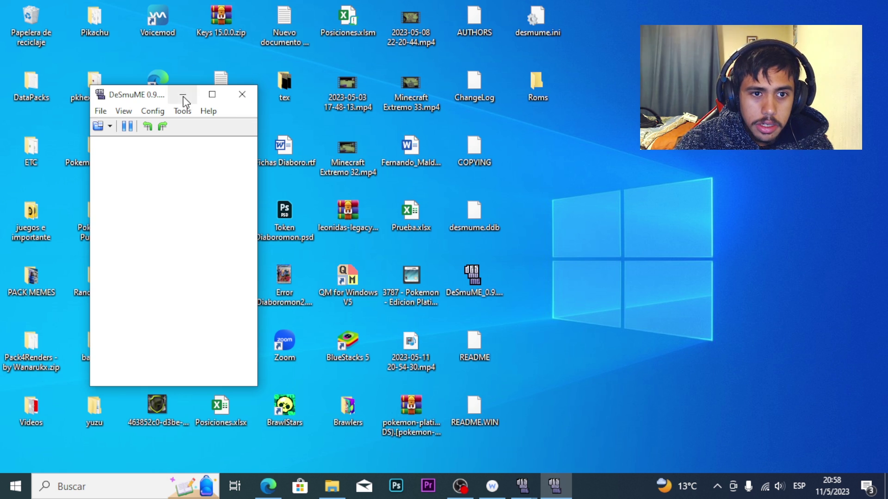
Step: Move the new emulator window toward the middle of the desktop and briefly check the other DeSmuME window
drag(162, 95, 473, 79)
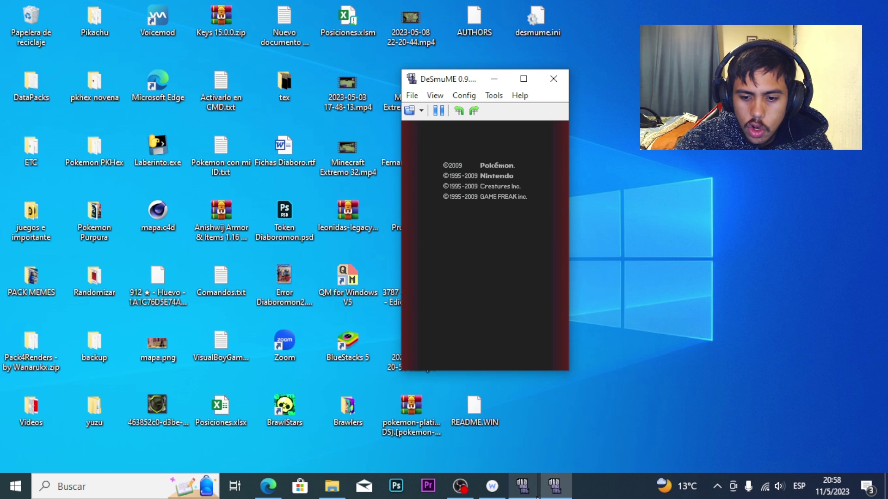
mouse_move(522, 484)
click(593, 447)
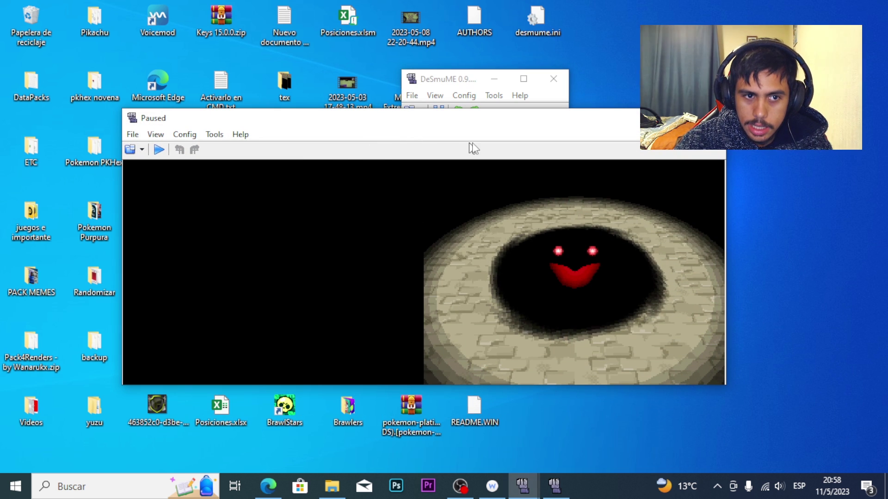
click(651, 118)
drag(447, 83, 431, 85)
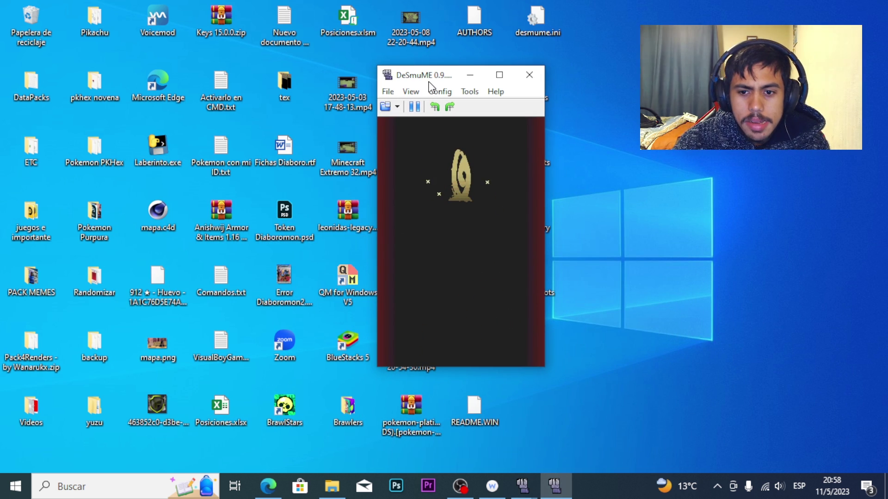
Step: Pause the game and move its window aside to point out the emulator's files and folders on the desktop
click(416, 107)
drag(423, 82, 198, 103)
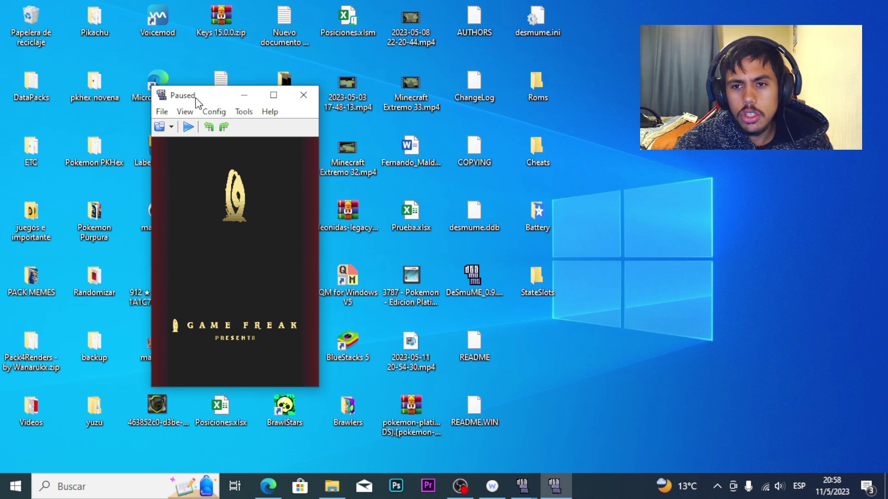
drag(580, 5, 578, 298)
drag(557, 326, 518, 54)
click(606, 273)
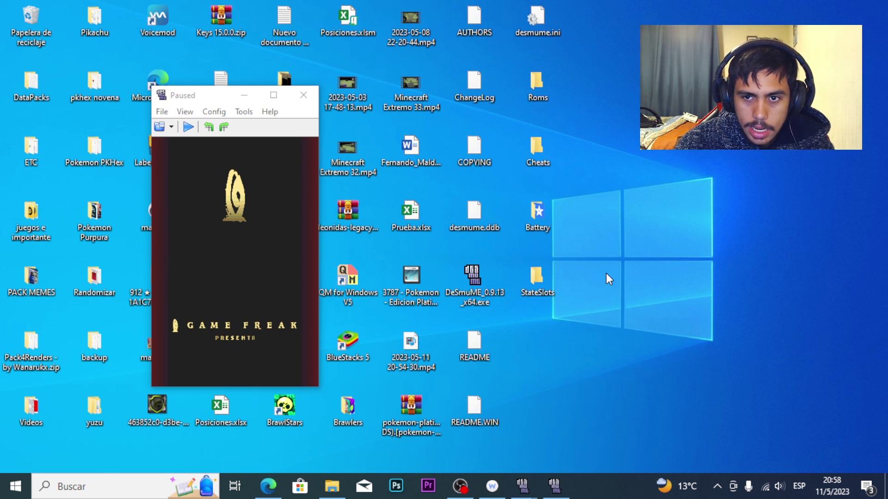
Step: Reposition the game window, try toggling the pause, and review the recent ROM, save state and backup memory commands
drag(228, 101, 355, 92)
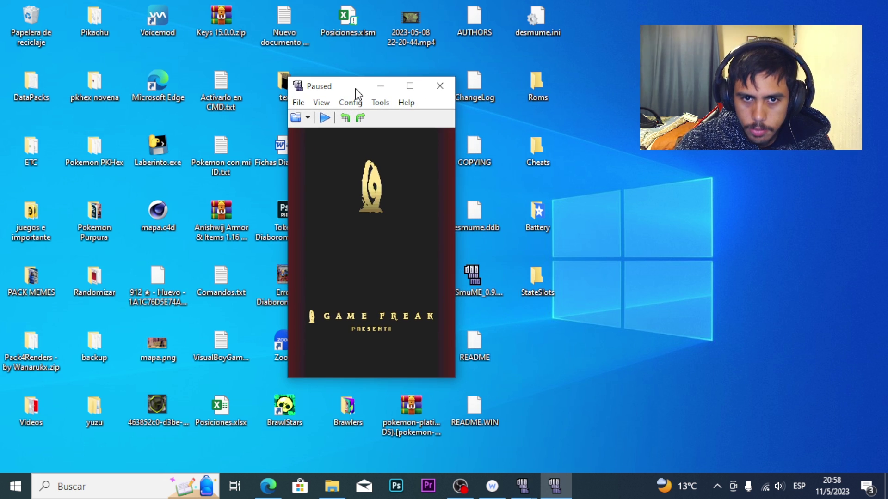
click(300, 102)
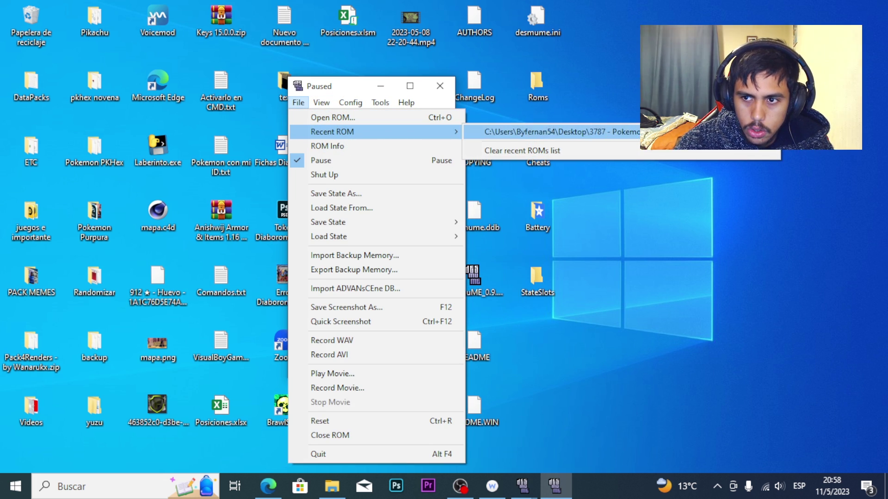
click(359, 166)
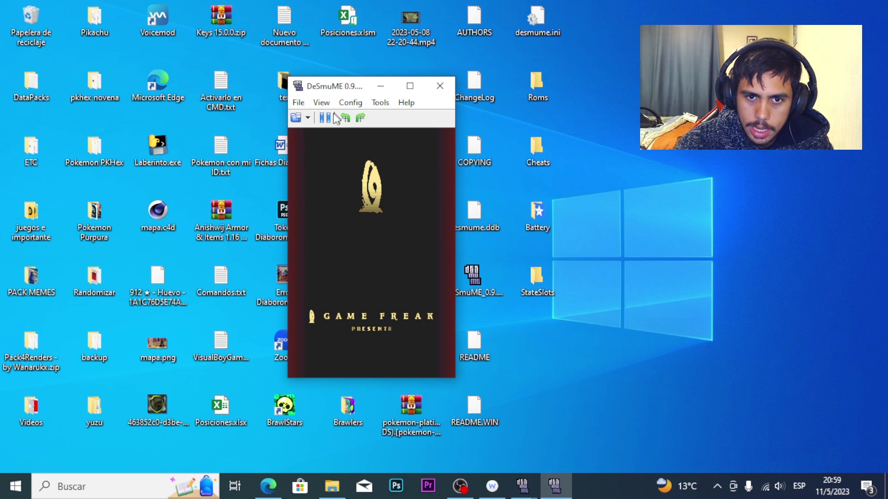
click(298, 101)
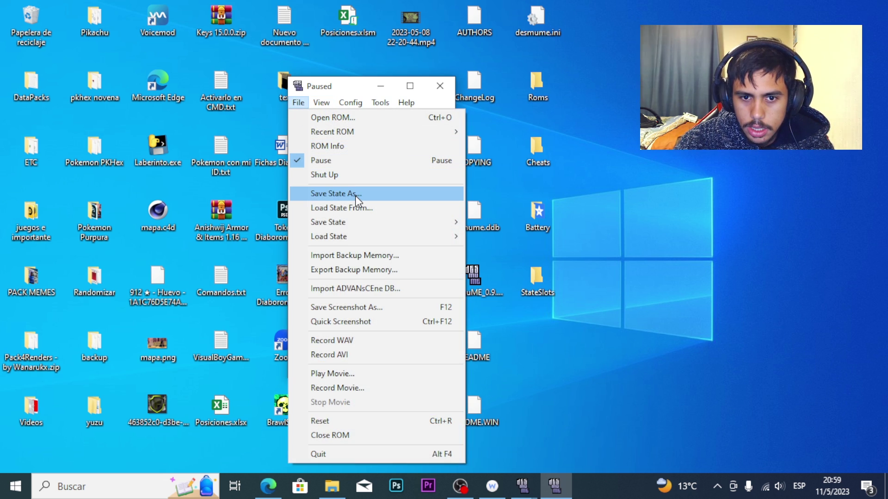
mouse_move(364, 227)
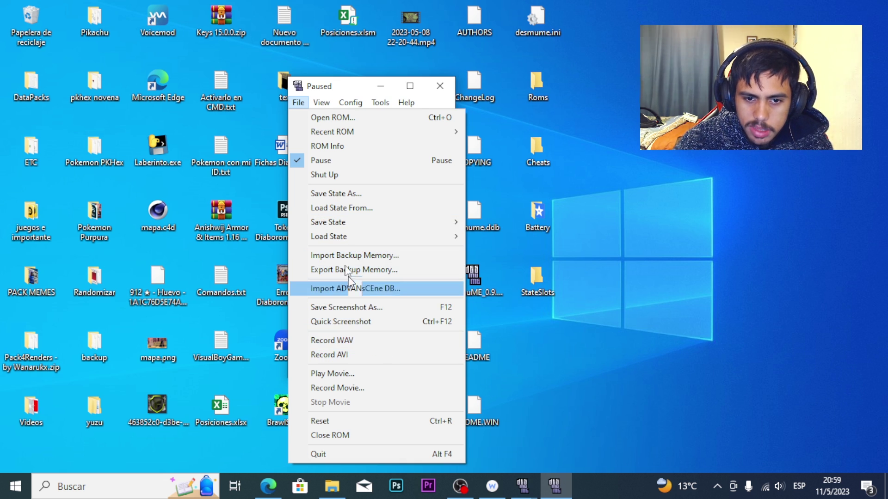
Step: Demonstrate the display rotation of the paused game by setting it to 90, 180 and 270 degrees in turn
mouse_move(320, 100)
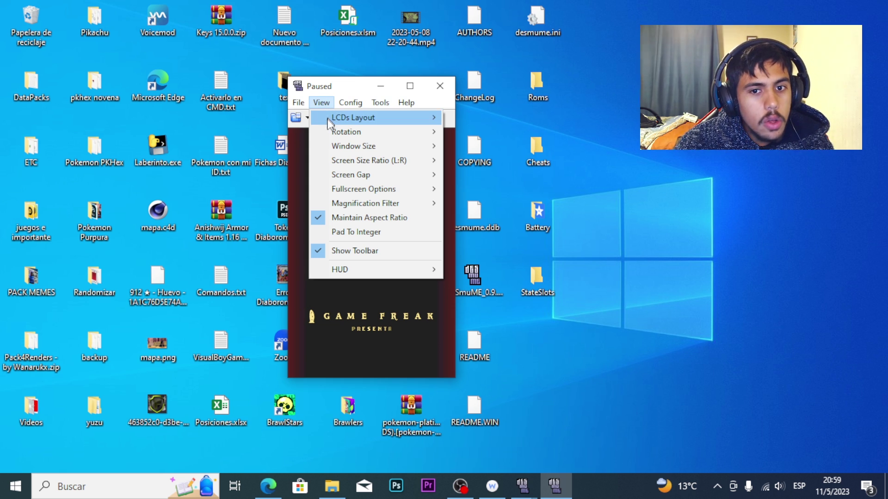
mouse_move(380, 138)
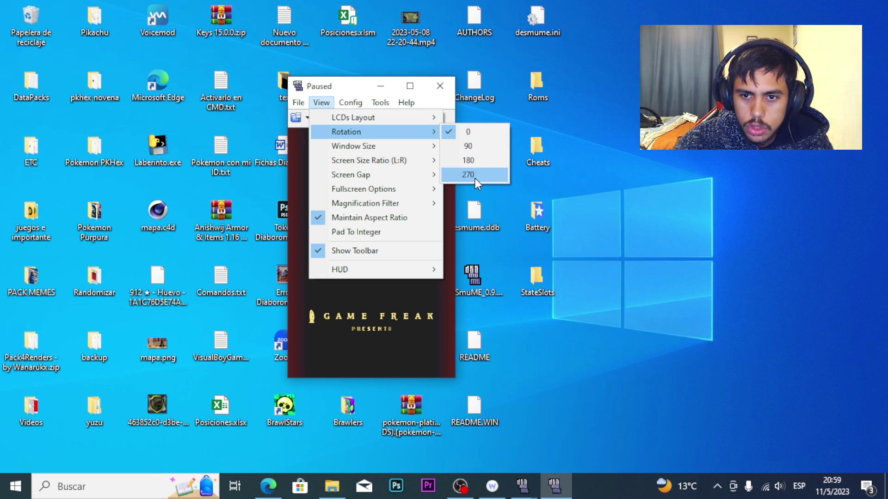
click(475, 147)
click(326, 103)
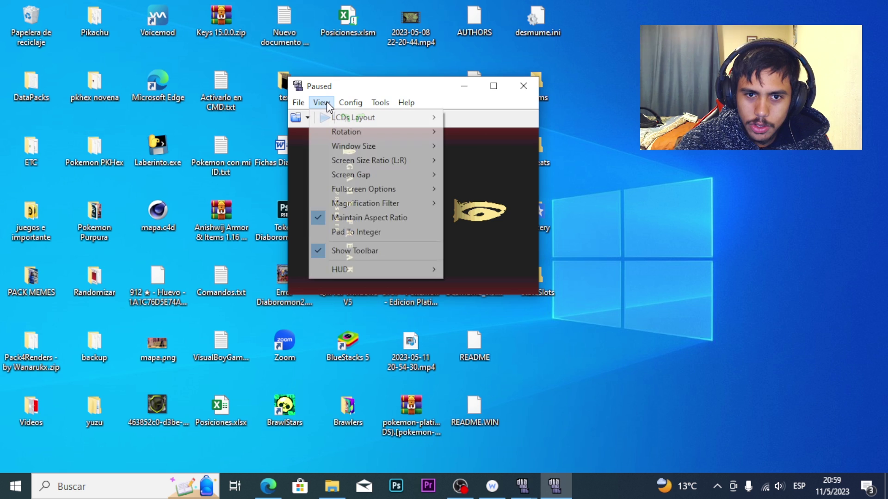
mouse_move(361, 134)
click(482, 160)
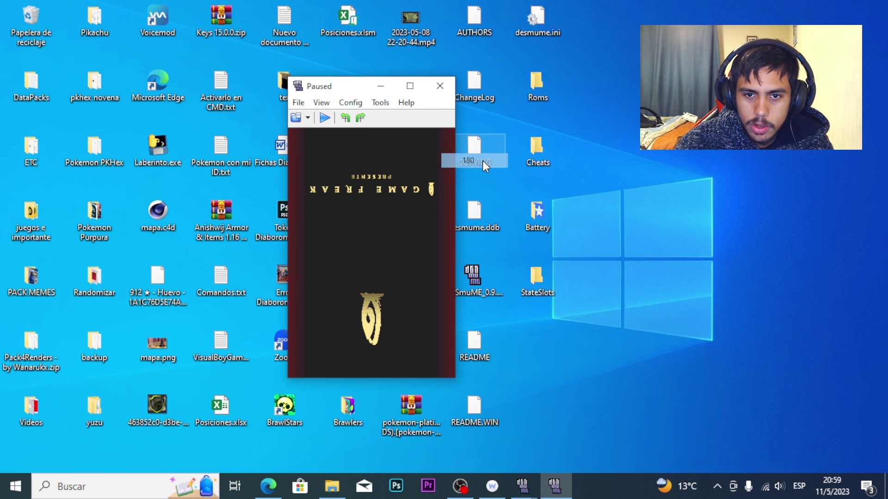
click(319, 102)
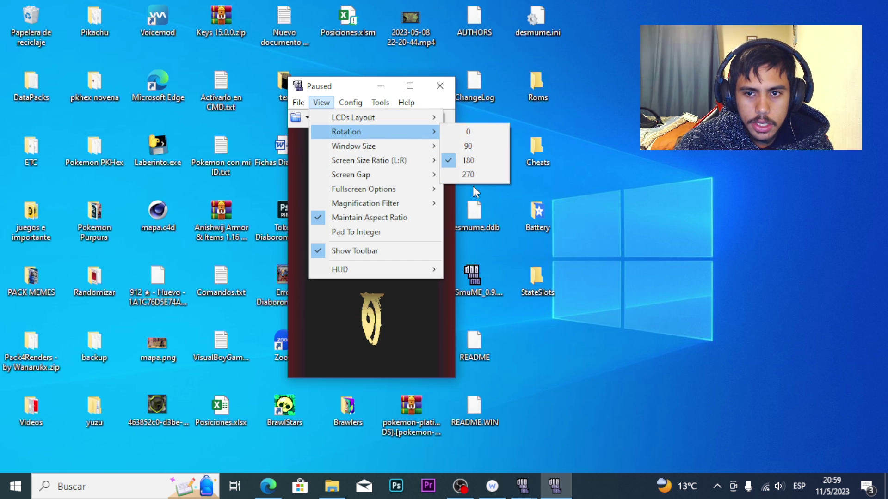
click(468, 175)
Step: Set the screen rotation to 90 degrees once more and restore it to 0
click(322, 103)
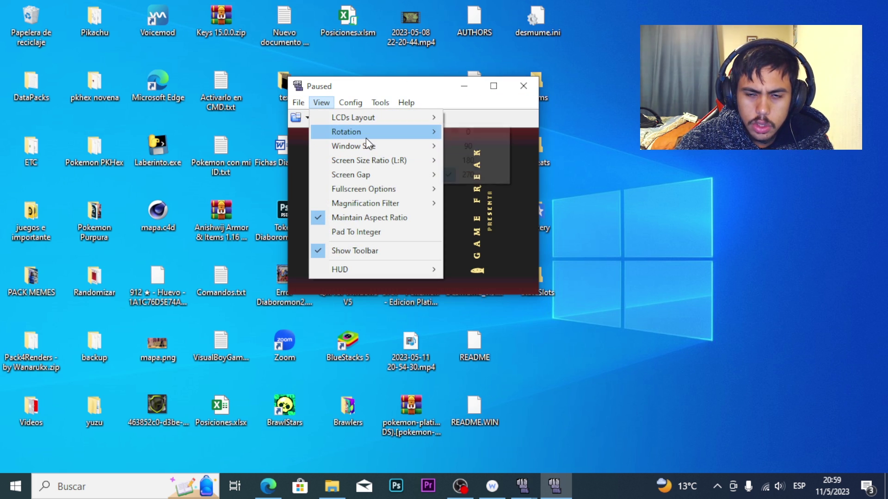
click(468, 146)
click(333, 106)
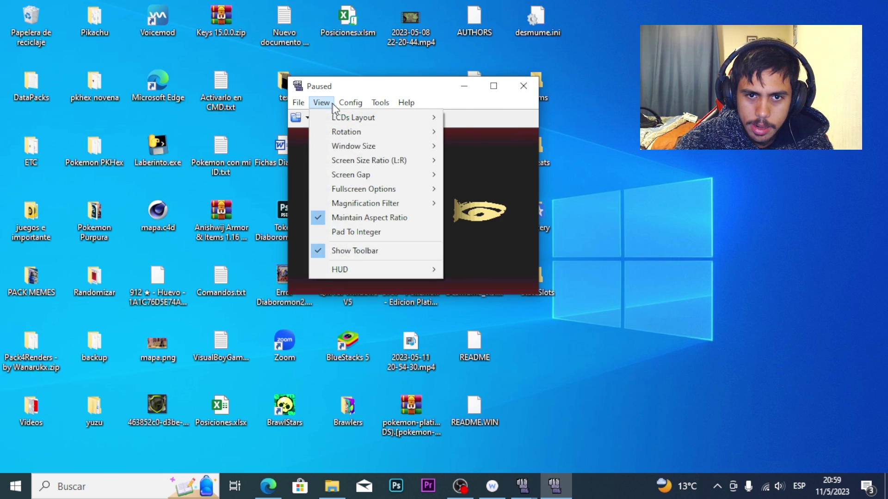
mouse_move(438, 136)
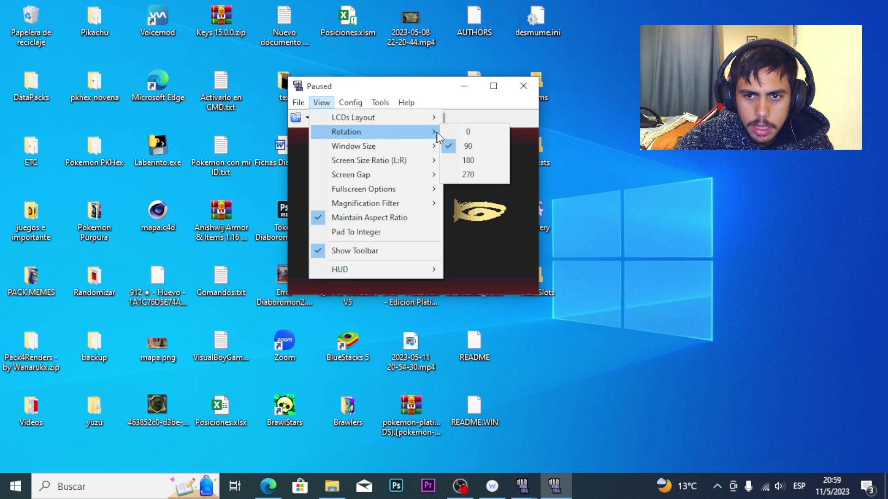
click(468, 132)
Step: Change the LCD layout to Horizontal so the two game screens sit side by side
click(322, 103)
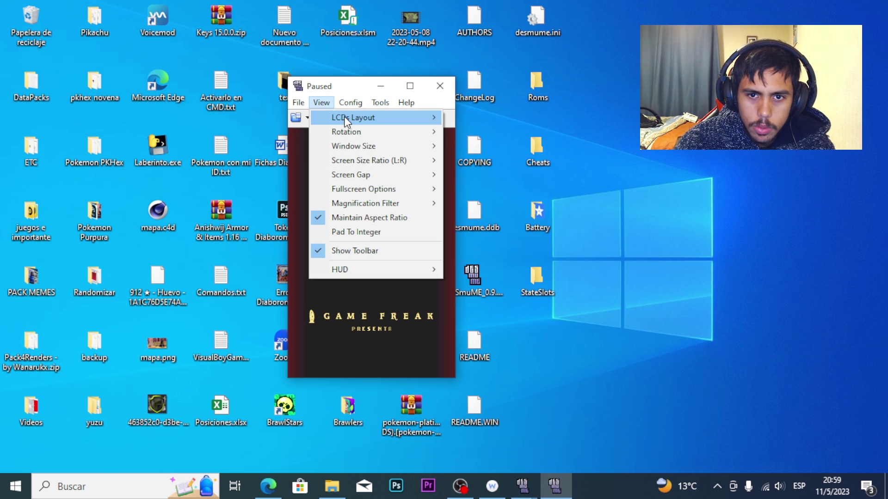
mouse_move(344, 116)
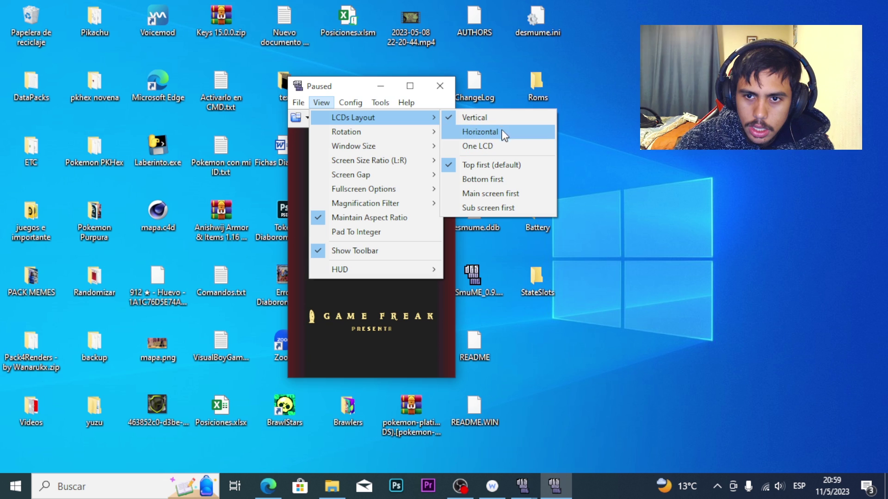
click(498, 133)
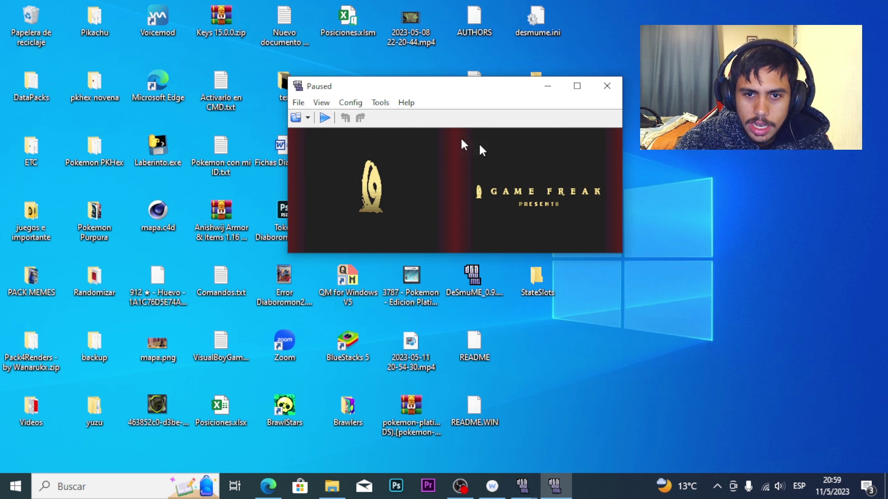
Step: Try the One LCD layout and enlarge the single-screen game window
click(360, 102)
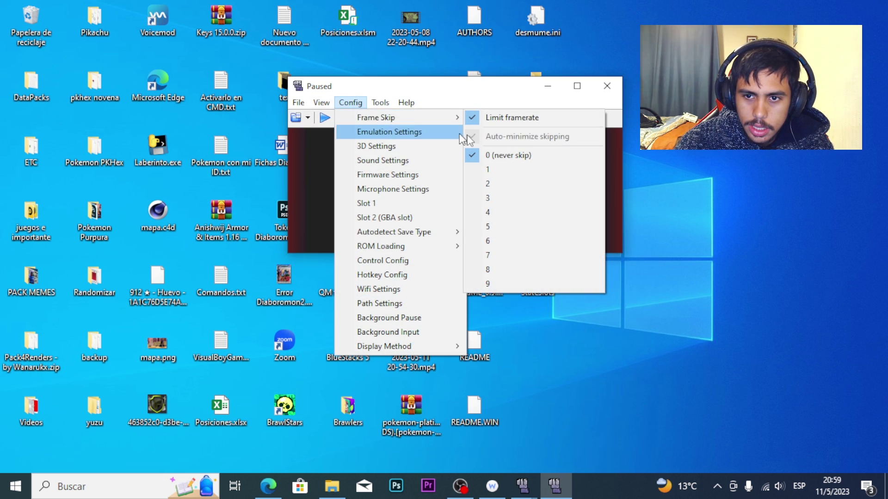
mouse_move(319, 103)
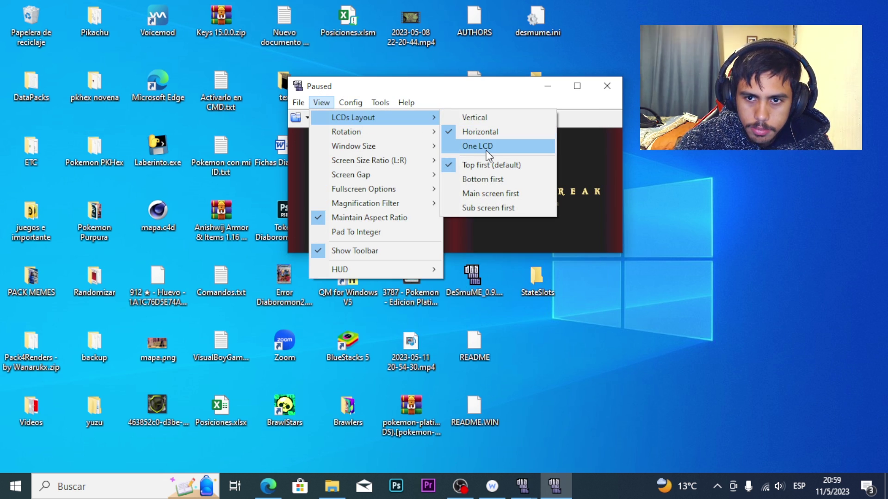
click(485, 150)
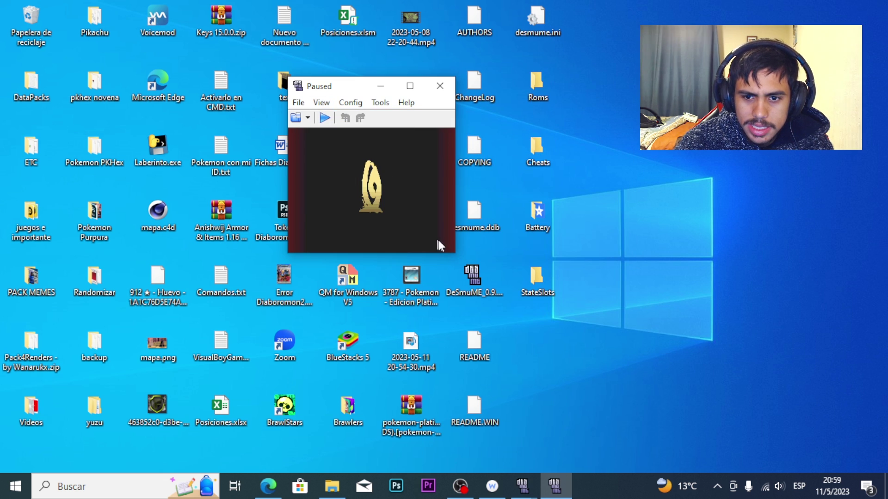
drag(455, 253, 518, 295)
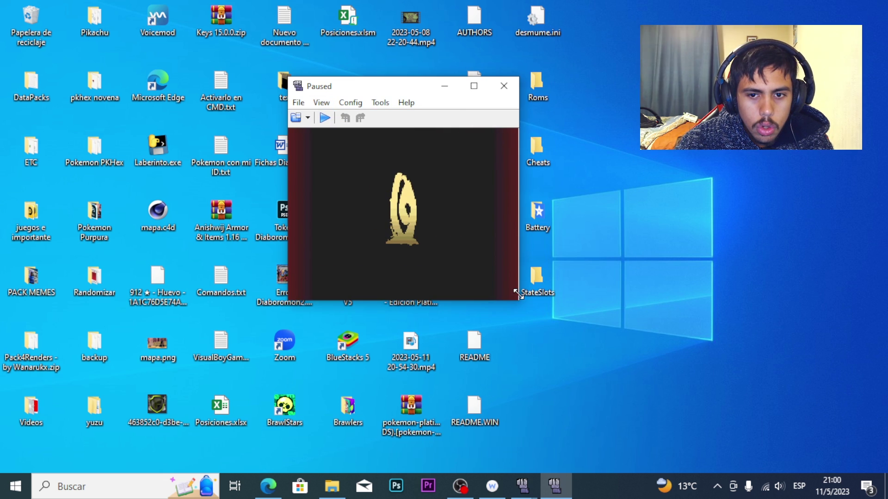
Step: Return the LCD layout to Horizontal and move the game window clear of the webcam overlay
click(321, 102)
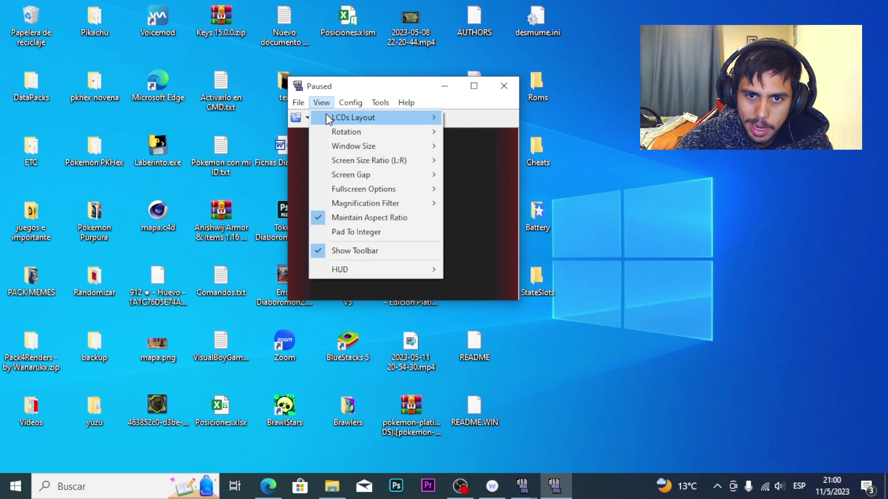
mouse_move(351, 118)
click(484, 133)
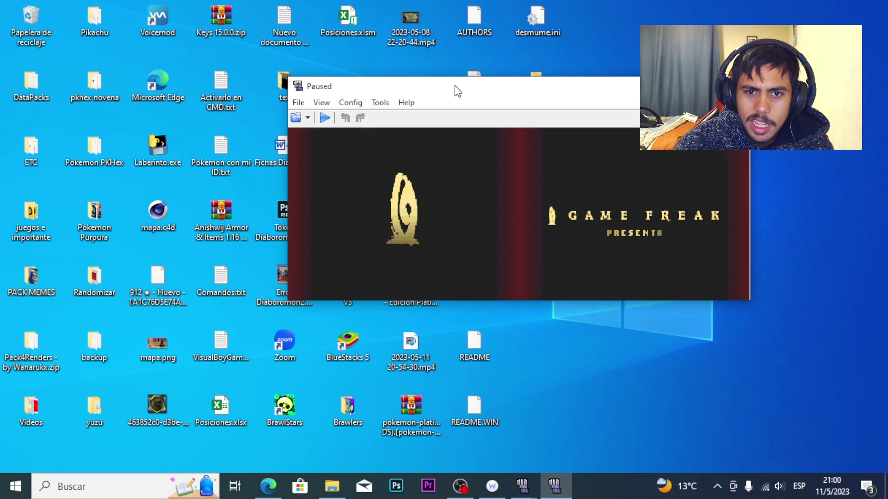
drag(455, 88, 346, 89)
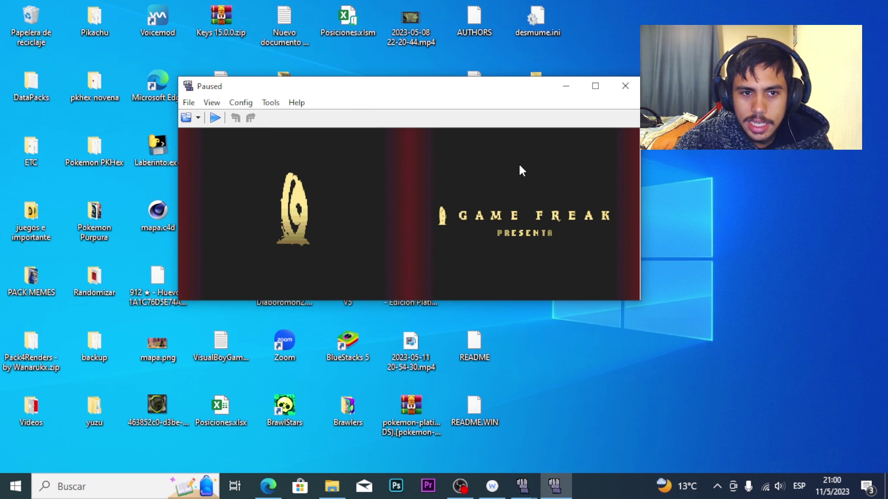
Step: Review the LCD layout options, set the window size to 2.5x and reposition the enlarged game window
click(210, 103)
mouse_move(235, 122)
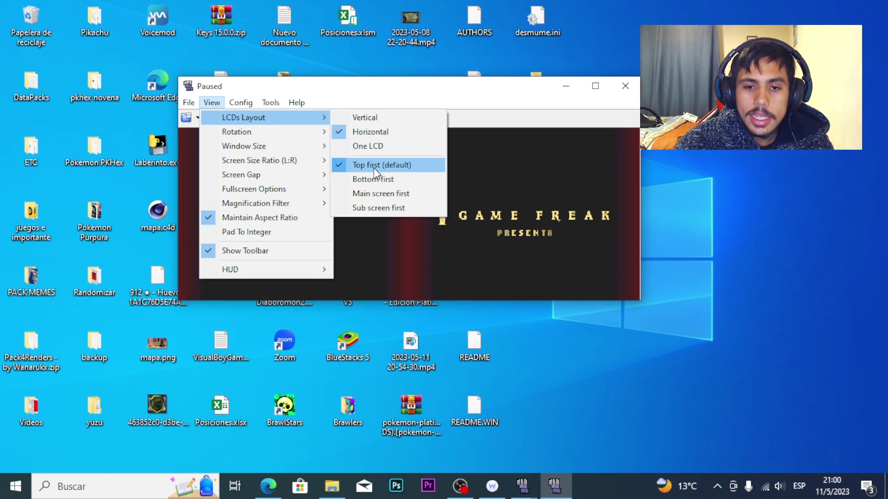
mouse_move(278, 151)
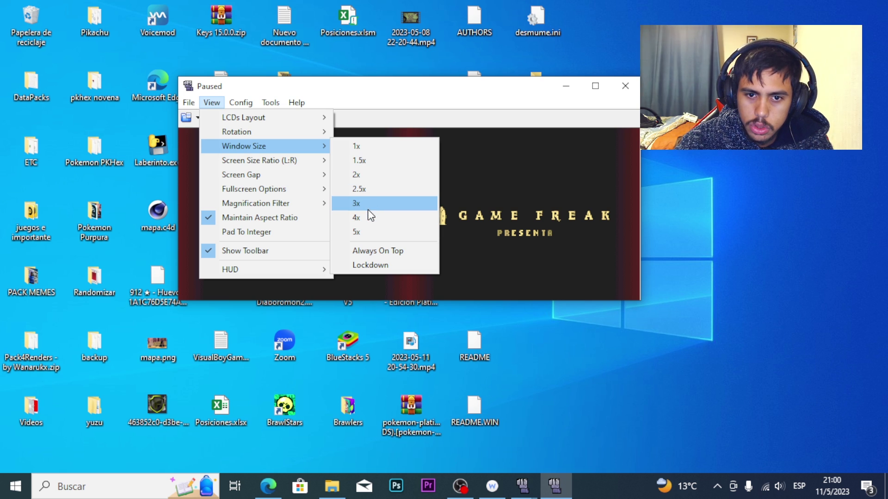
click(369, 177)
drag(398, 83, 258, 63)
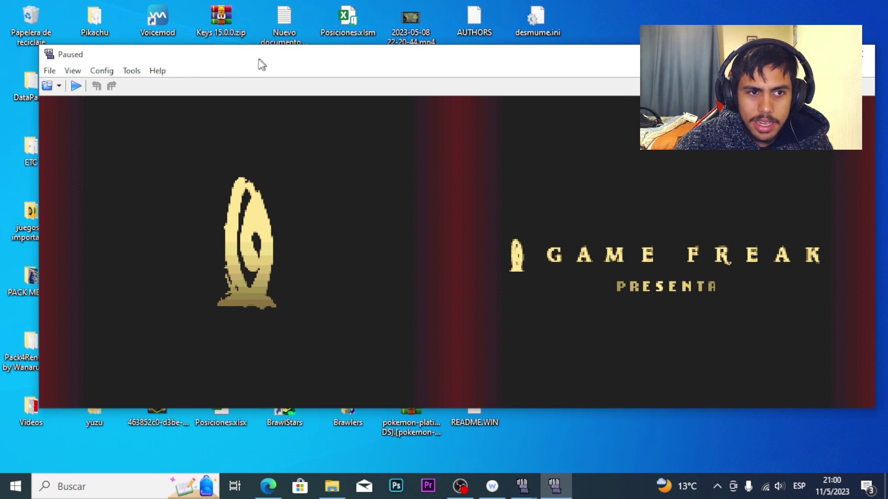
Step: Reduce the game's window size to 1.5x
click(73, 70)
mouse_move(116, 105)
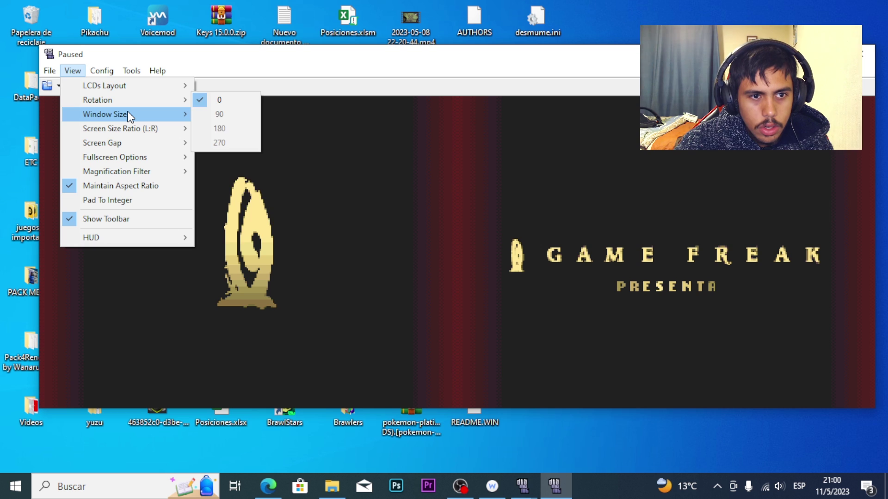
mouse_move(185, 115)
click(231, 129)
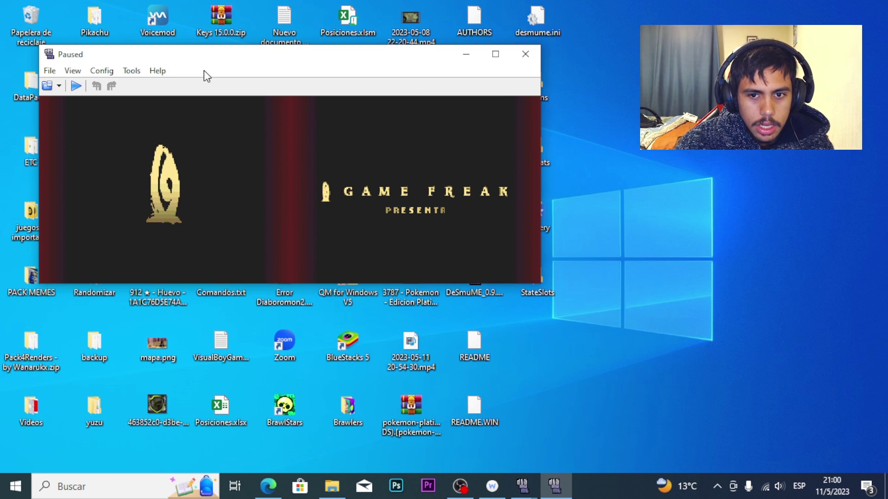
Step: Switch to the other paused DeSmuME window and check its window size setting
mouse_move(554, 487)
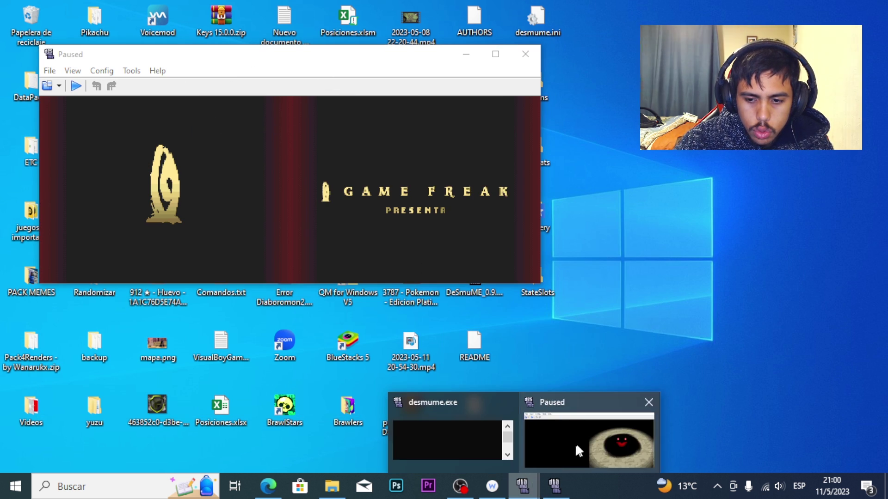
click(575, 444)
click(155, 134)
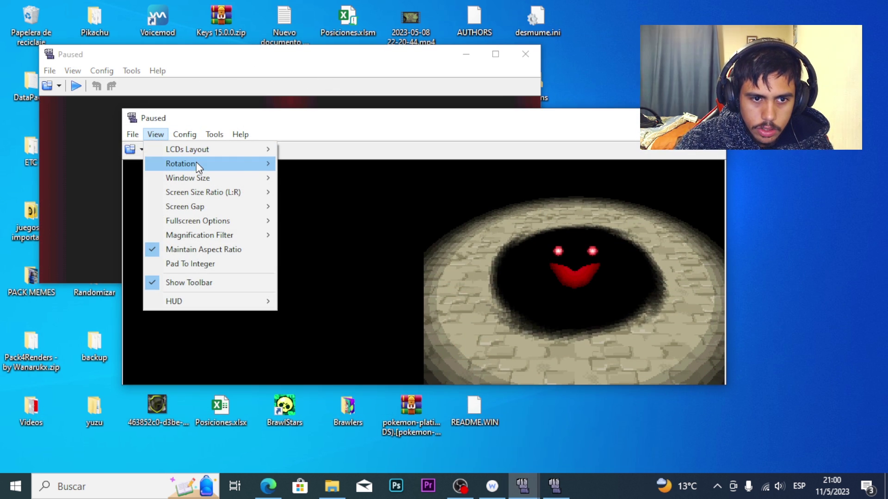
mouse_move(219, 177)
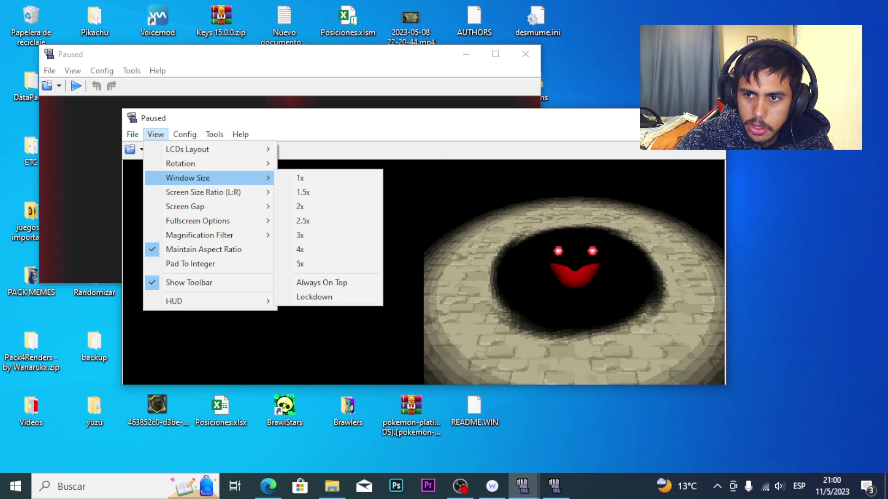
Step: Place the Platinum window over the other emulator window, set its size to 2x and move it up
drag(386, 59, 475, 123)
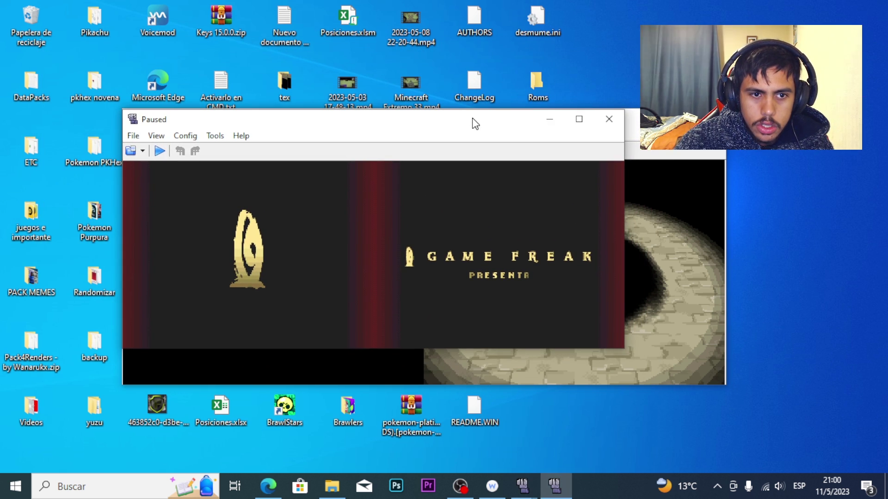
click(154, 136)
mouse_move(196, 182)
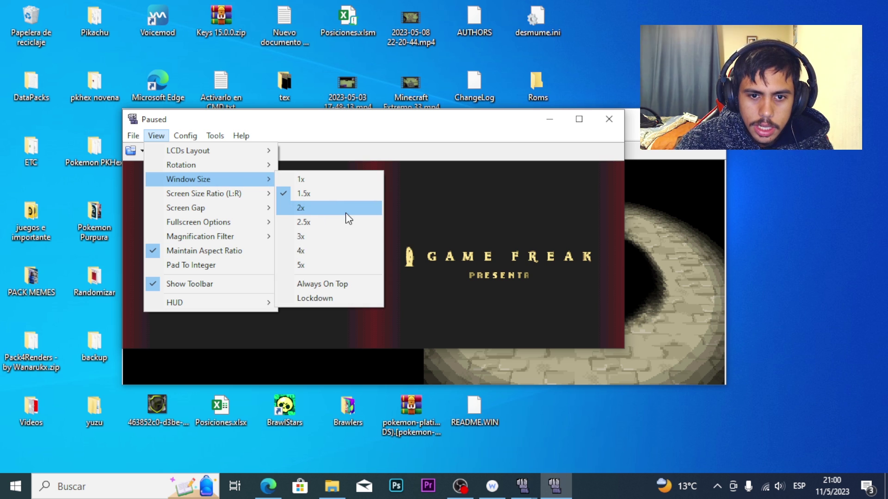
click(346, 214)
drag(548, 121, 545, 79)
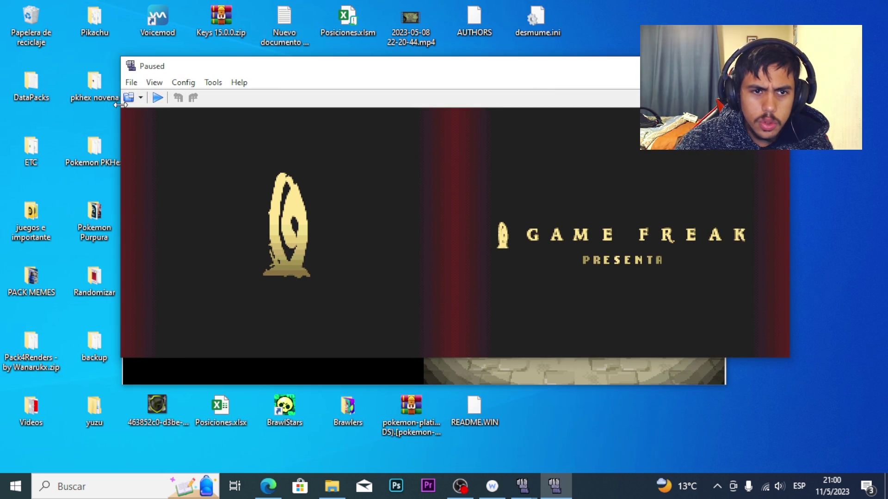
Step: Shift the game window across the desktop and maximize it
click(154, 82)
mouse_move(192, 115)
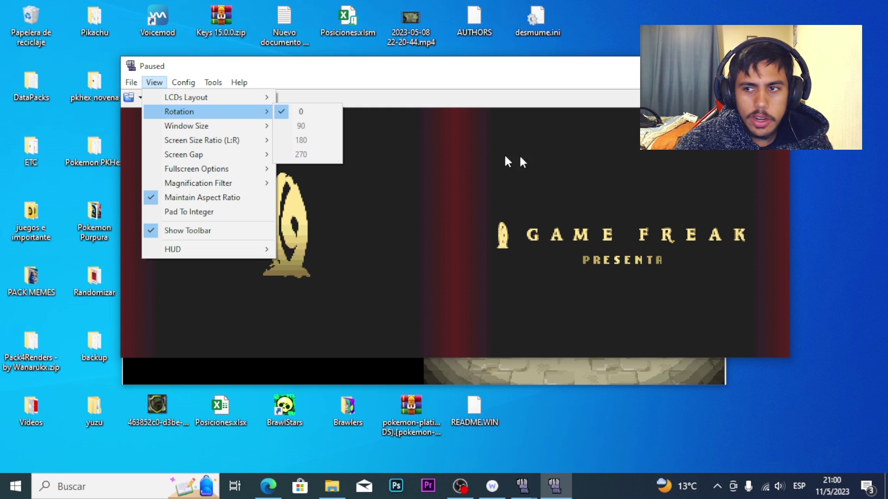
drag(572, 88, 522, 95)
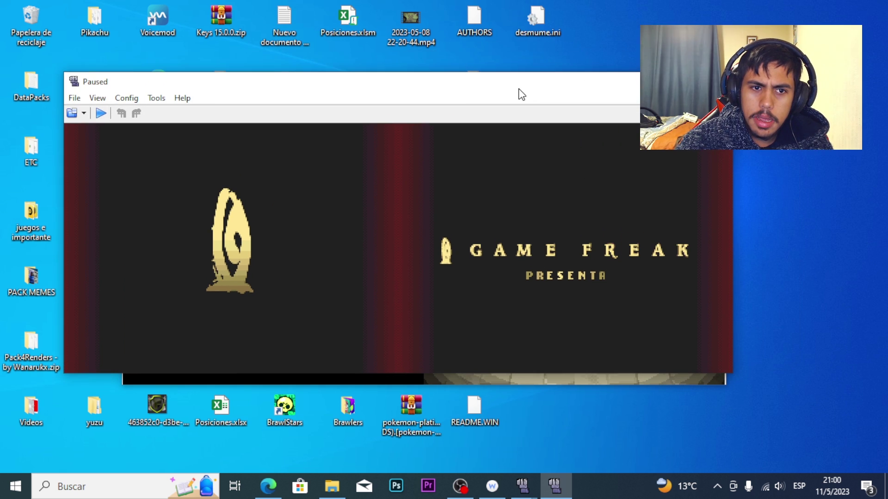
key(super+Up)
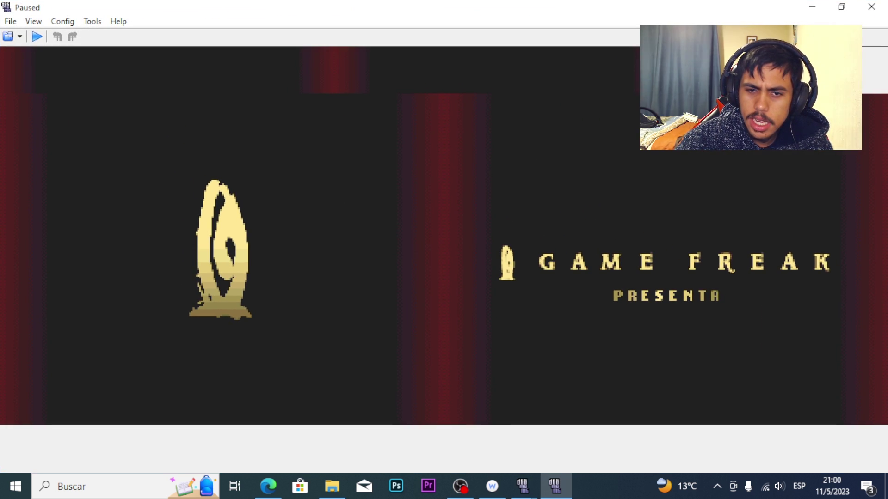
Step: Set the game's window size to 2.5x and reposition the window so it fits on the desktop
click(31, 21)
mouse_move(86, 71)
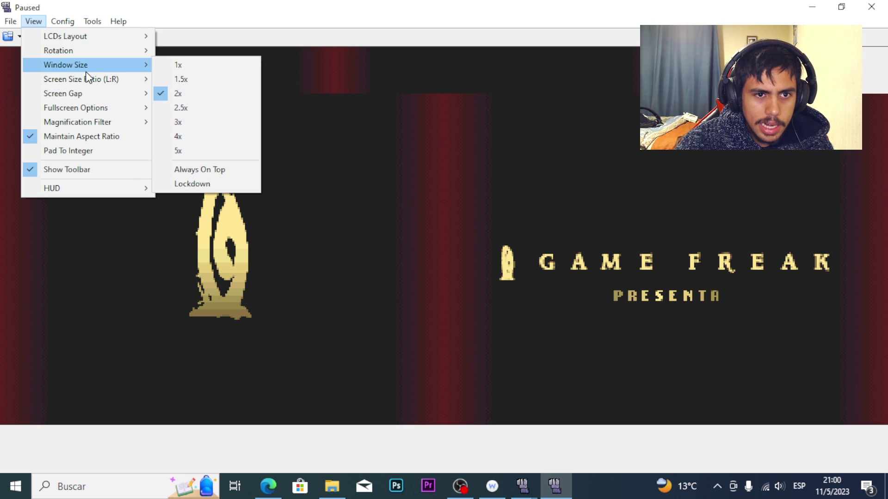
click(214, 110)
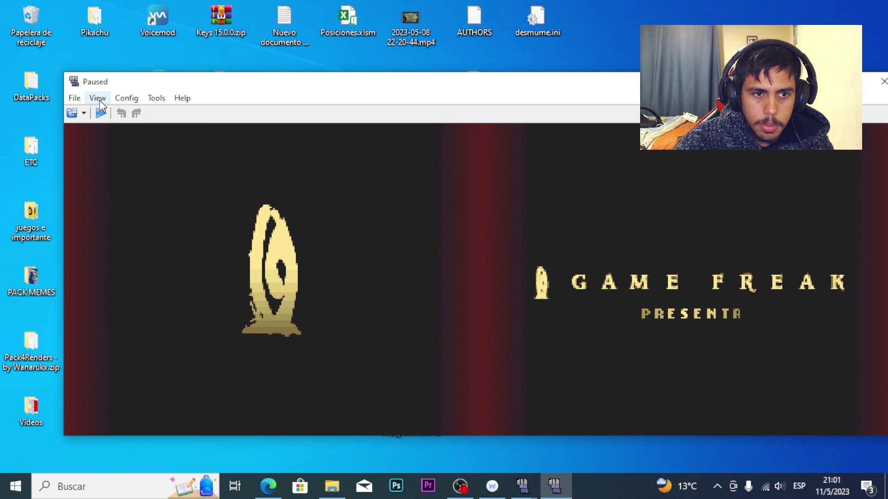
drag(252, 91, 207, 83)
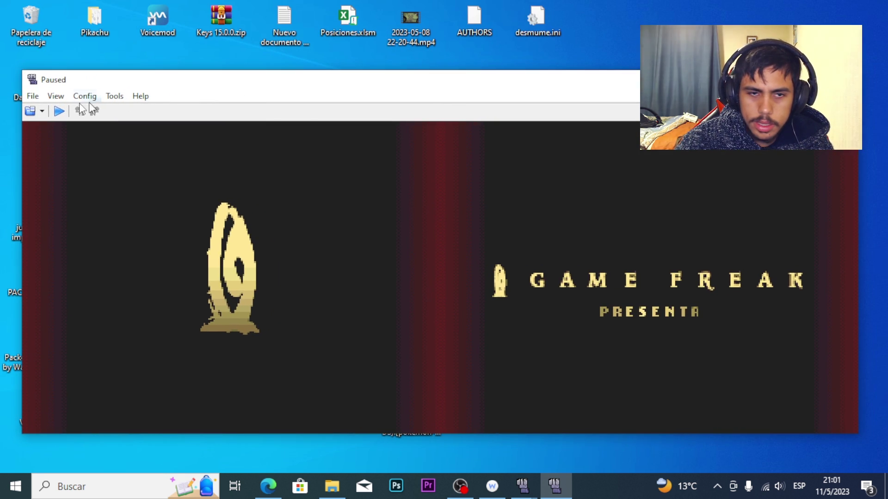
Step: Maximize the Platinum window and run the paused game briefly before pausing it again
key(super+Up)
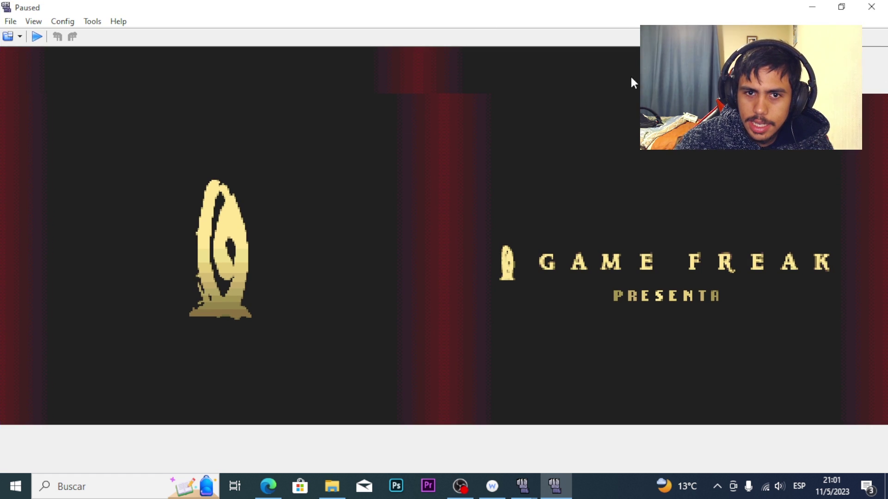
click(36, 37)
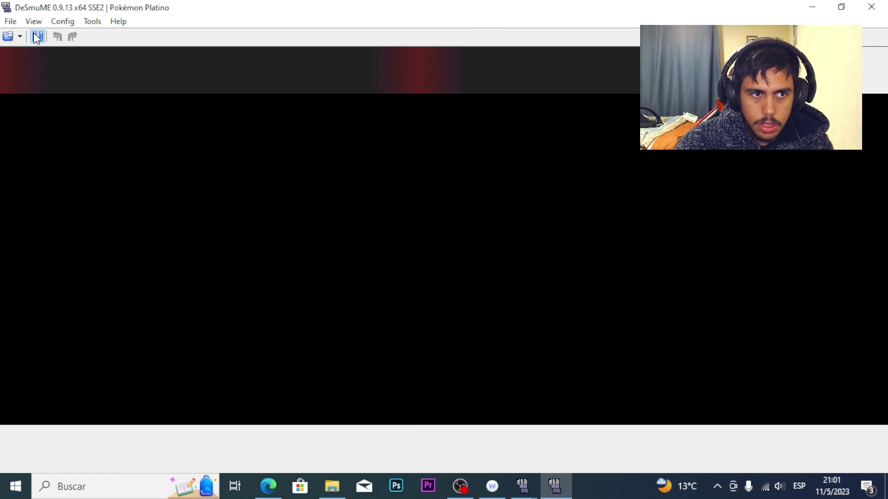
click(36, 36)
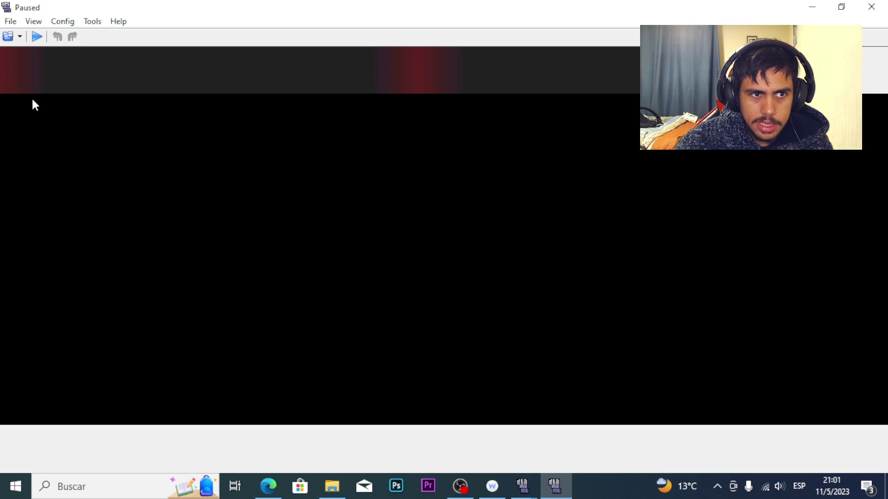
Step: Set the game's window size to 4x, maximize the window, and restore it to a floating window on the desktop
click(37, 19)
mouse_move(61, 65)
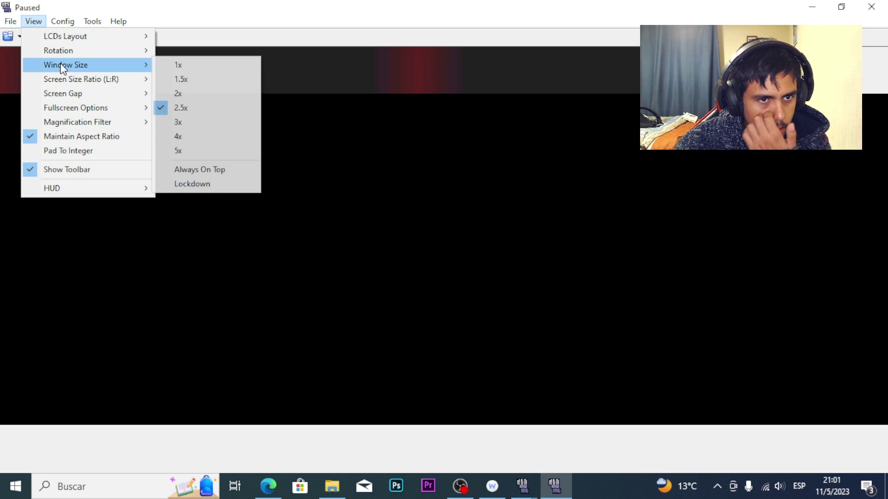
click(209, 136)
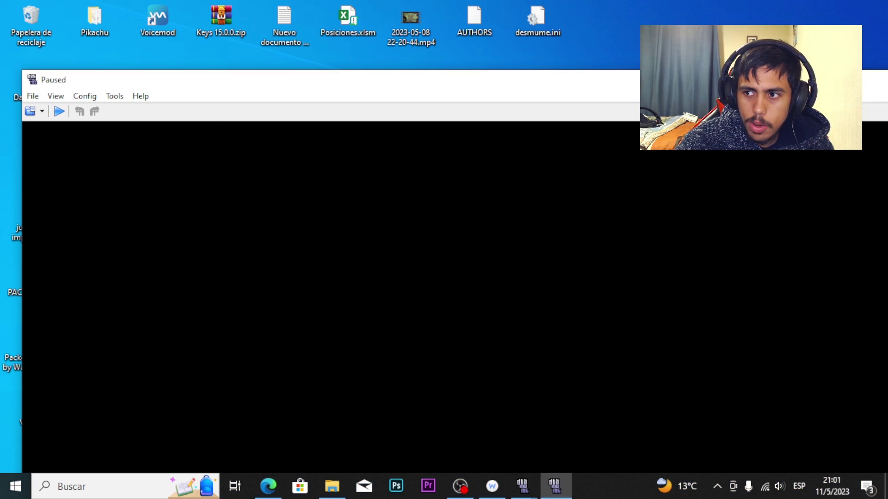
drag(671, 80, 541, 0)
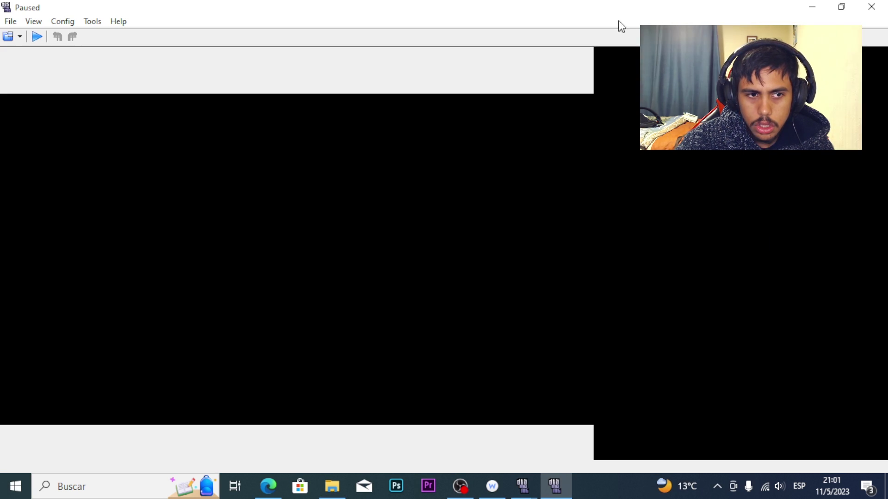
click(841, 6)
drag(515, 57, 384, 64)
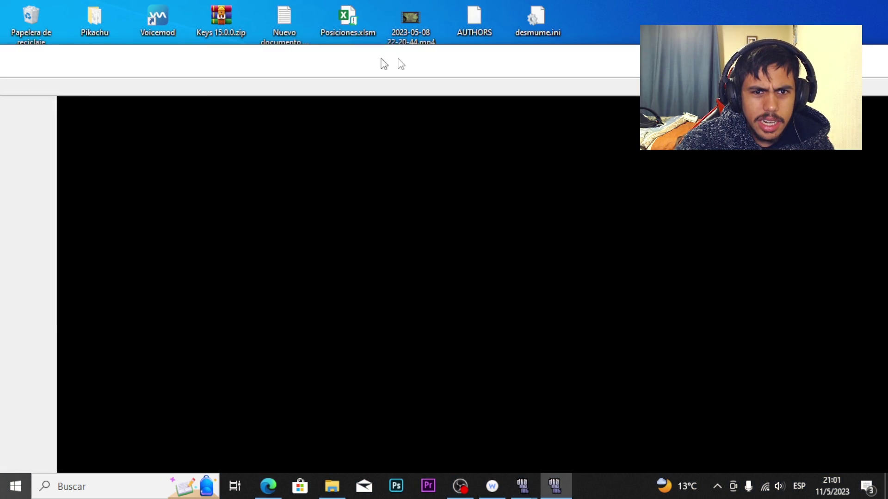
Step: Reduce the game's window size to 2.5x and move the window so it fits on the desktop
click(230, 77)
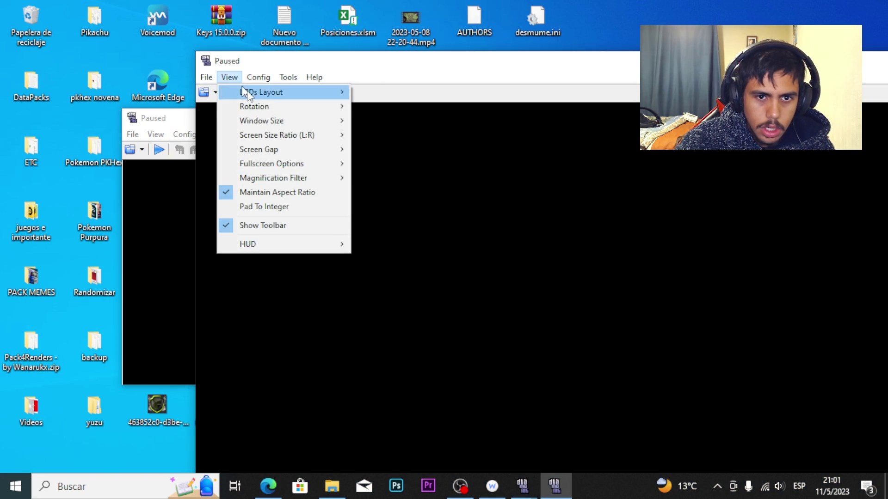
mouse_move(299, 122)
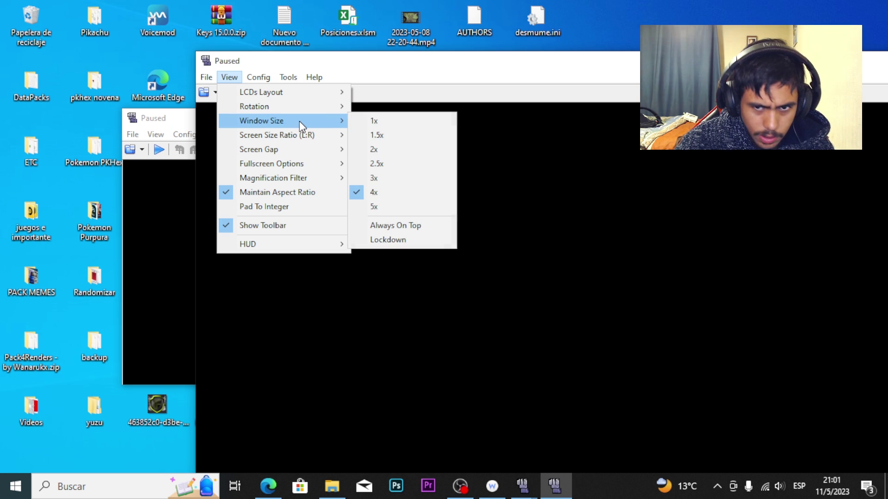
click(381, 164)
drag(347, 69, 186, 70)
Step: Try the game's window at size 1x and at size 3x
click(65, 74)
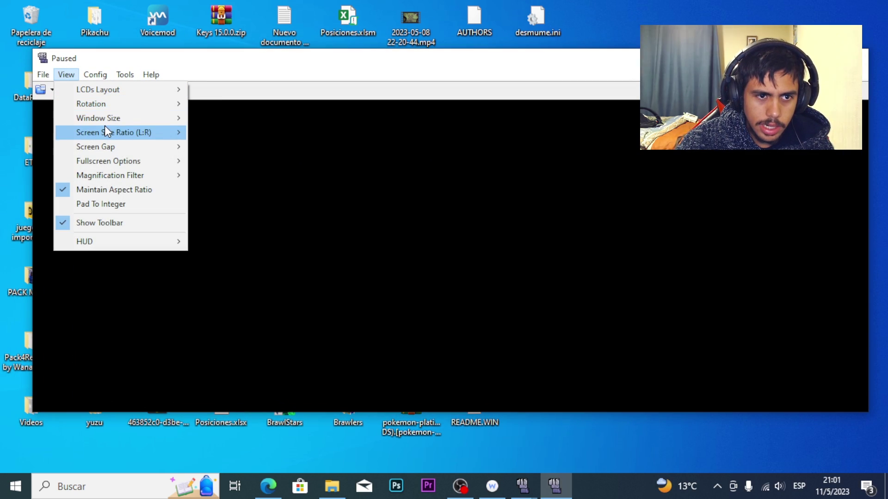
mouse_move(107, 117)
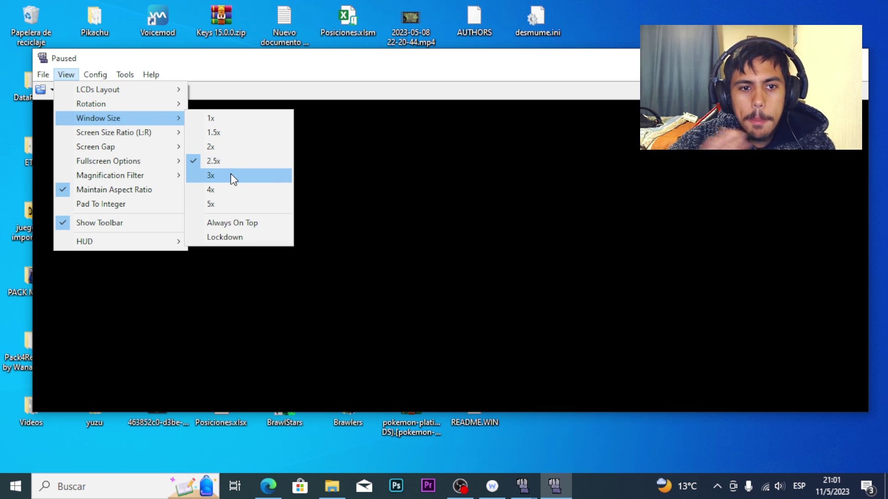
click(205, 118)
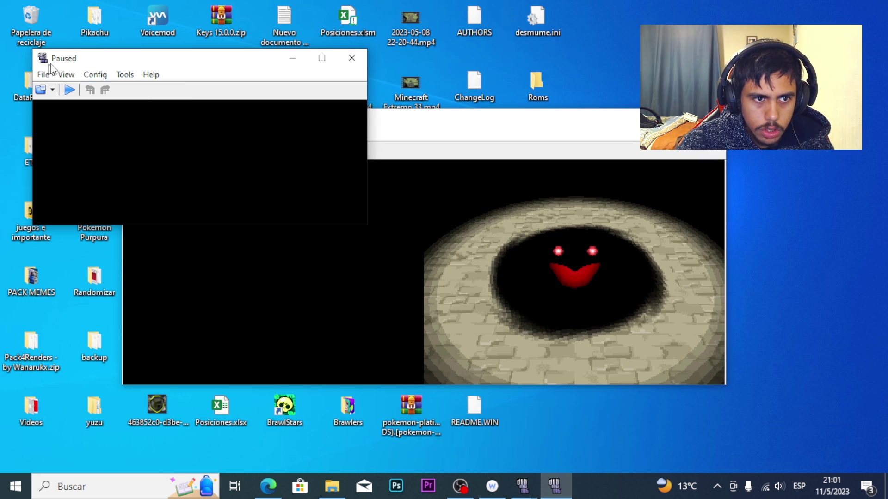
click(74, 75)
mouse_move(95, 118)
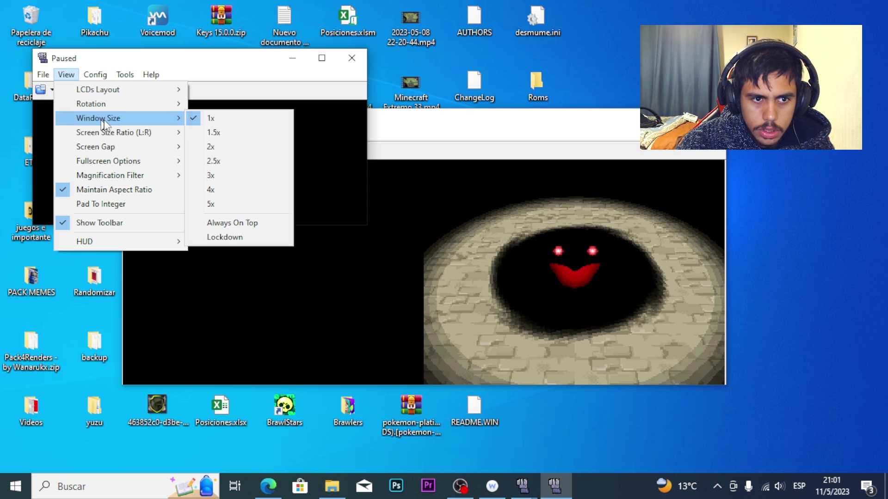
click(228, 175)
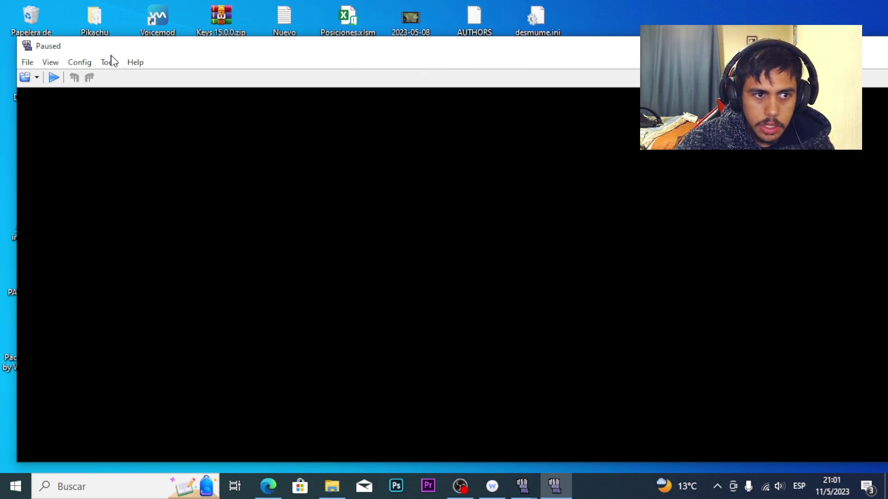
Step: Set the game's window size to 2x
click(50, 62)
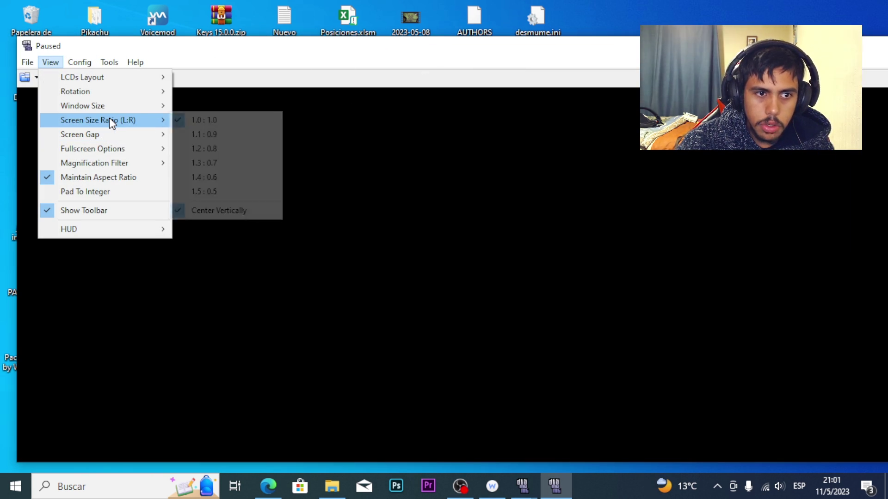
mouse_move(109, 111)
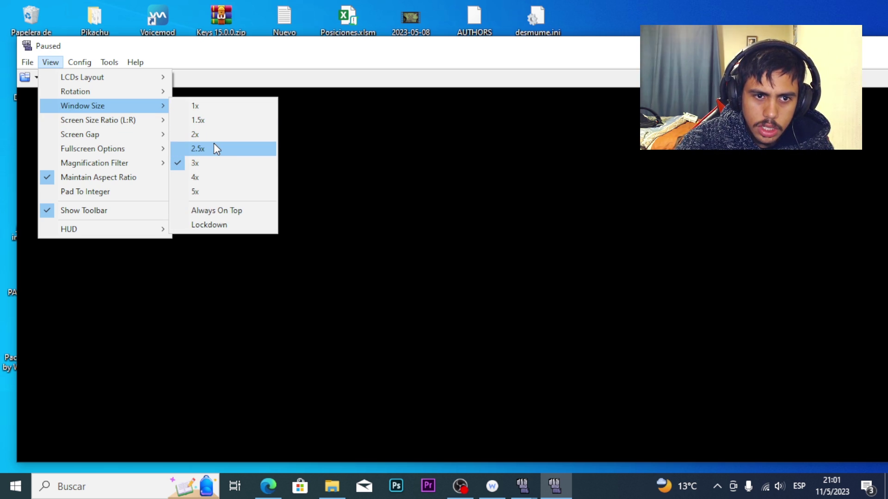
click(212, 135)
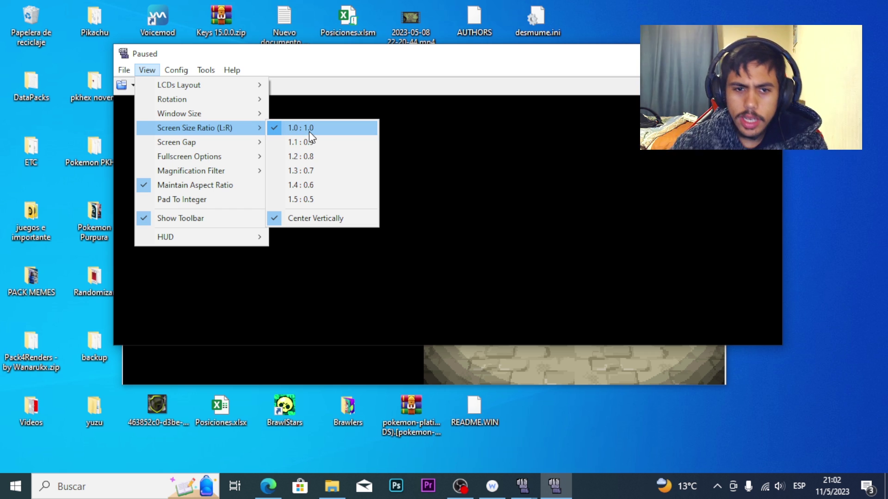
Step: Set the screen size ratio to 1.5 : 0.5 and run the game briefly before pausing it
click(309, 199)
click(150, 86)
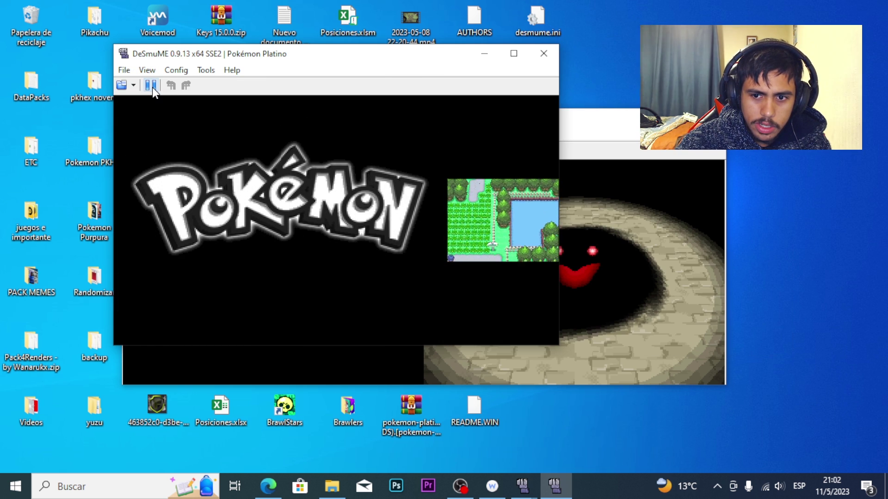
click(151, 86)
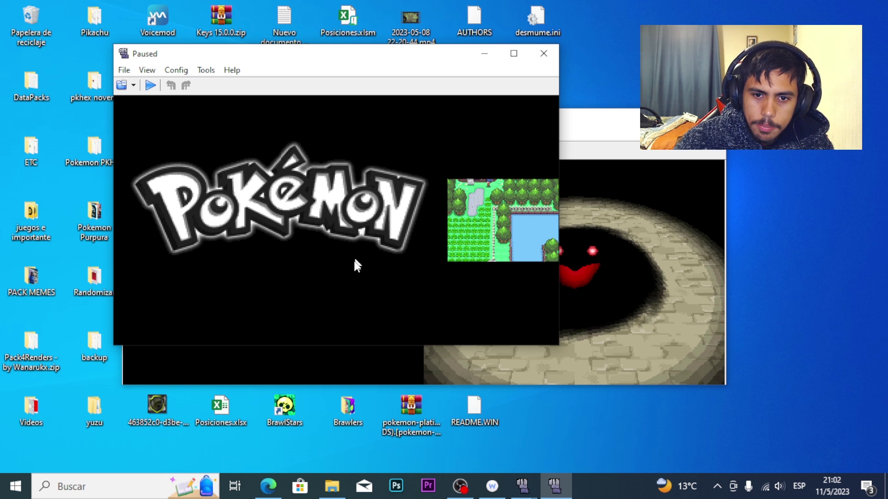
Step: Try the 1.4 : 0.6 screen size ratio and return the ratio to 1.0 : 1.0
click(147, 73)
mouse_move(202, 124)
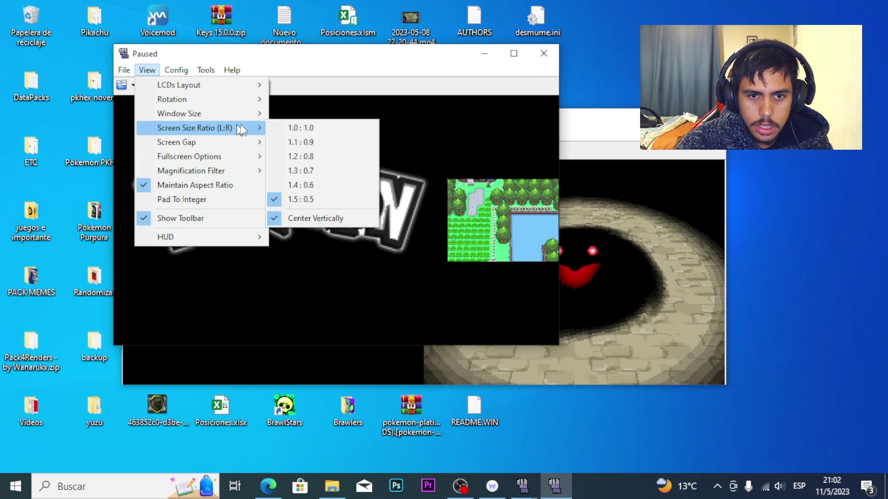
click(311, 185)
click(157, 74)
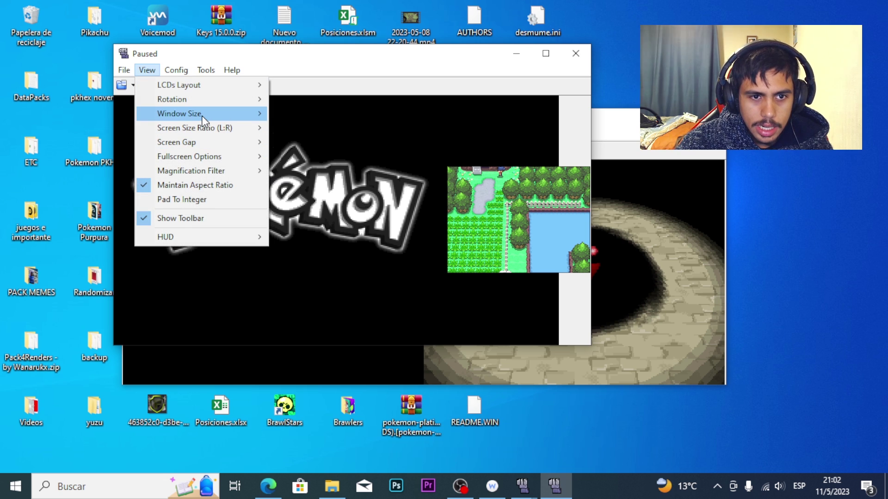
mouse_move(218, 114)
mouse_move(222, 130)
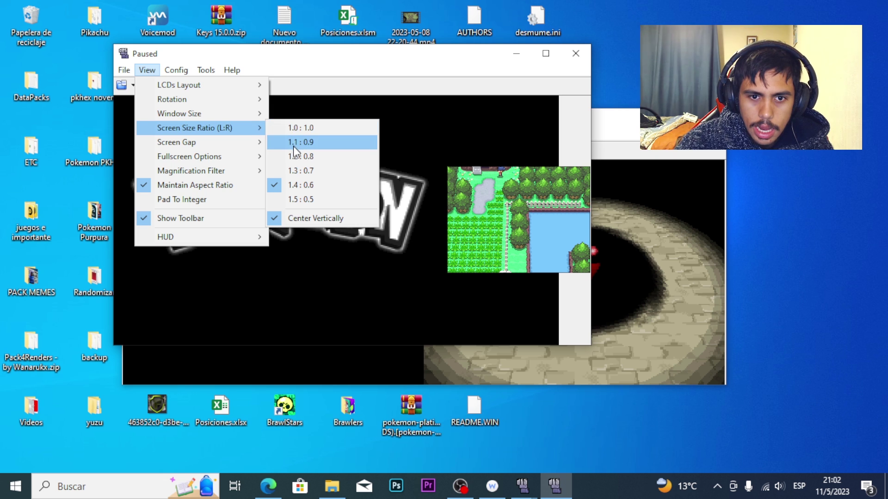
click(295, 132)
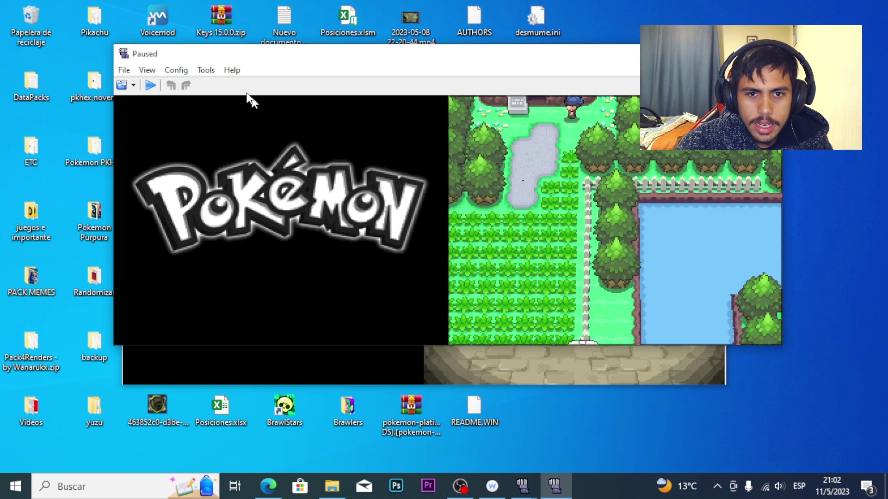
Step: Set the emulator's frame skip to 4
click(147, 70)
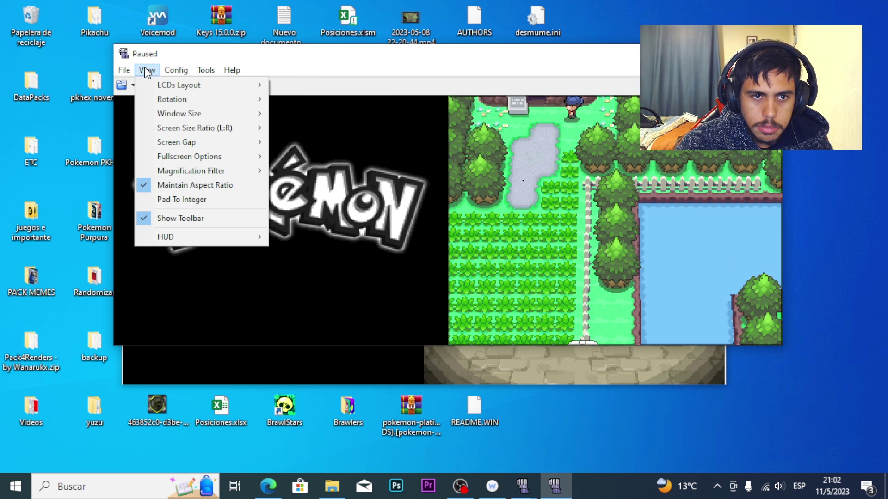
mouse_move(184, 127)
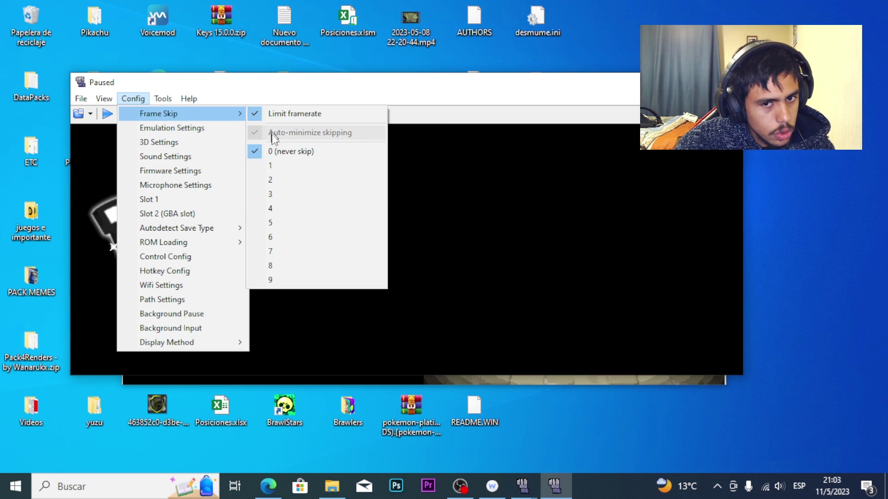
click(288, 210)
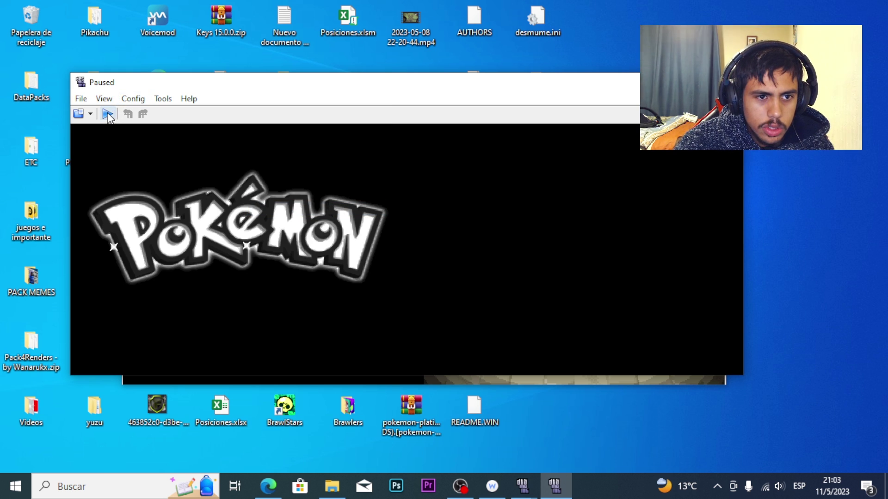
Step: Resume the paused game and turn off the framerate limit
click(107, 113)
click(124, 99)
mouse_move(142, 114)
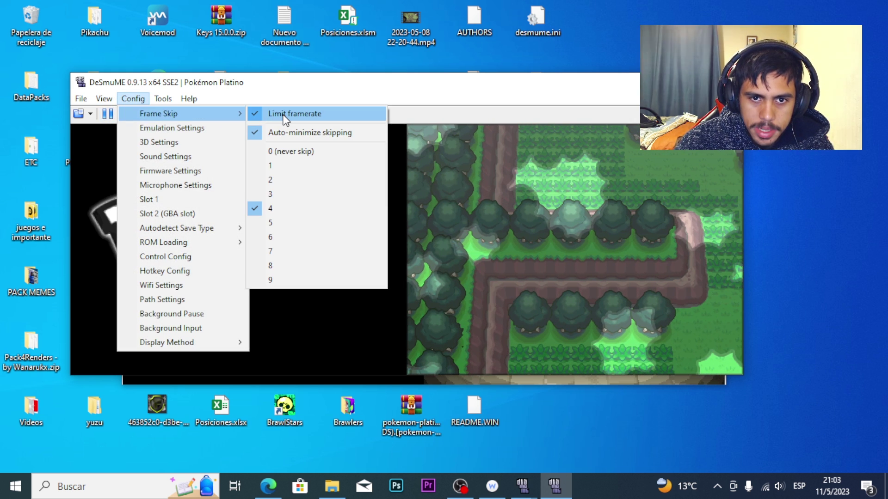
click(285, 115)
Step: Try a frame skip of 9 and a frame skip of 1 while the game runs
click(132, 99)
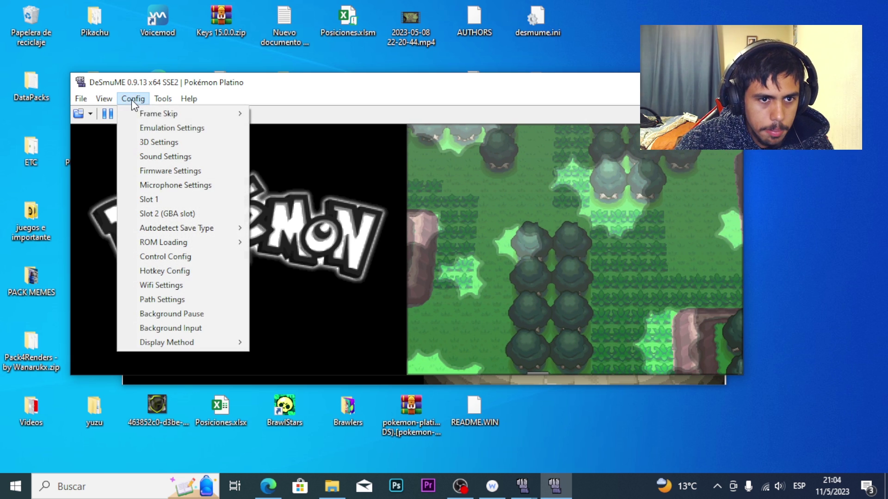
mouse_move(157, 118)
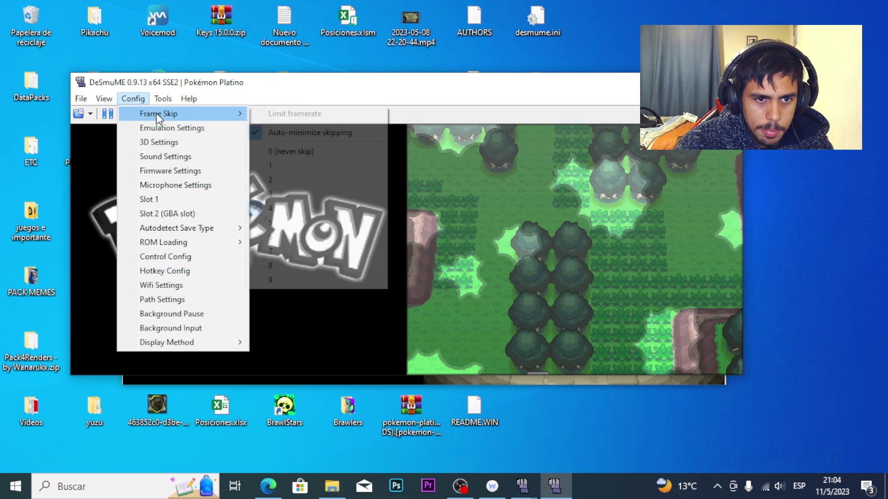
click(279, 281)
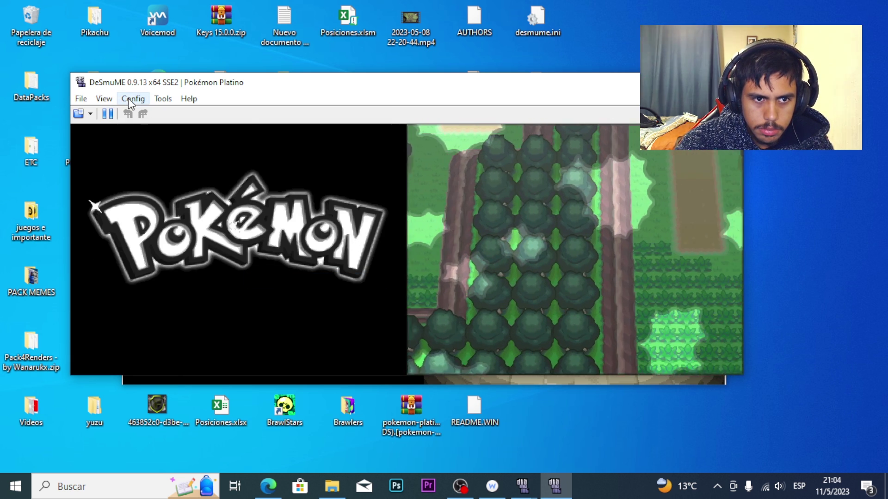
click(130, 99)
mouse_move(170, 114)
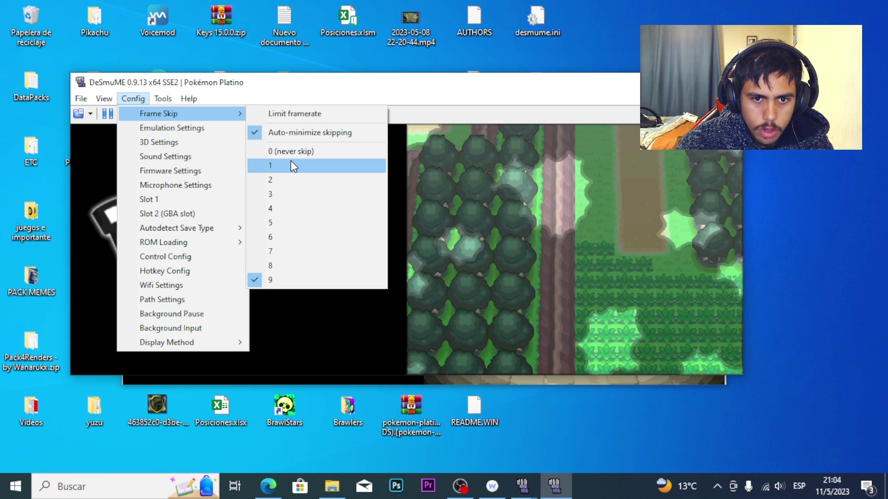
click(292, 164)
Step: Set the frame skip to 0 (never skip), turn the framerate limit back on, and recheck the frame skip options
click(134, 98)
mouse_move(204, 116)
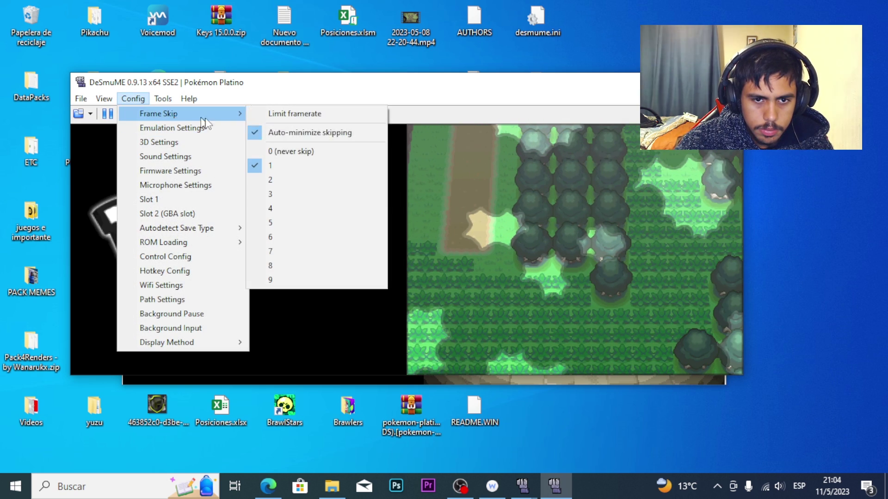
click(281, 153)
click(135, 99)
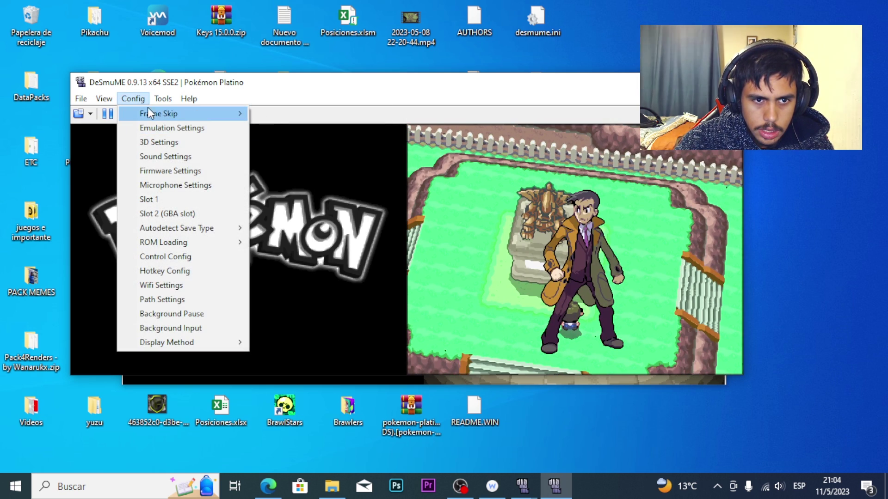
mouse_move(153, 112)
click(270, 113)
click(133, 98)
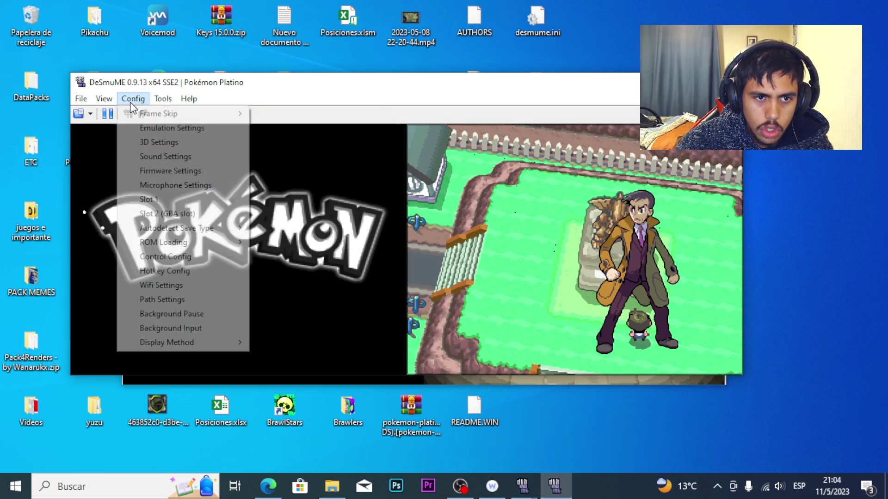
mouse_move(133, 99)
mouse_move(179, 118)
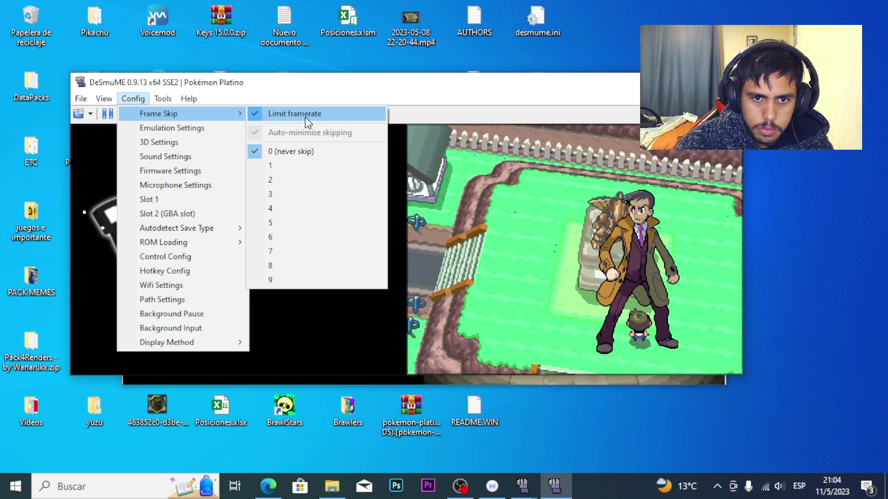
Step: Toggle the framerate limit off and back on while the game runs
click(287, 114)
click(130, 99)
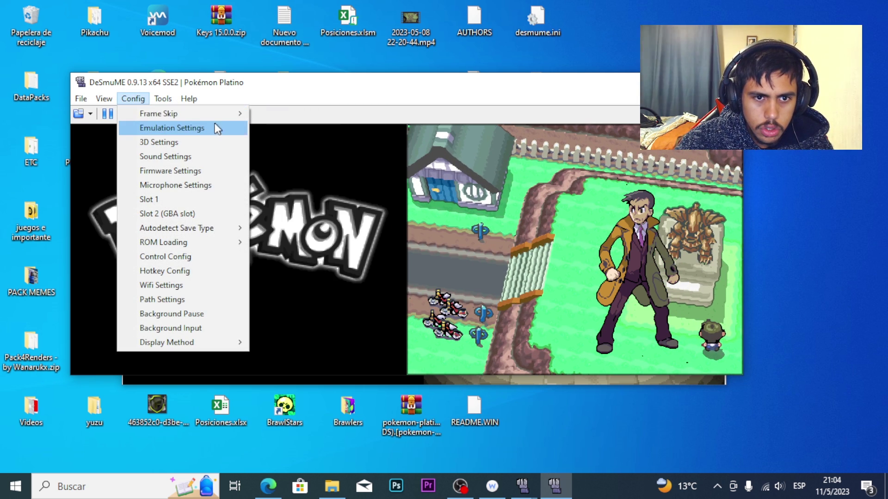
mouse_move(191, 111)
click(283, 114)
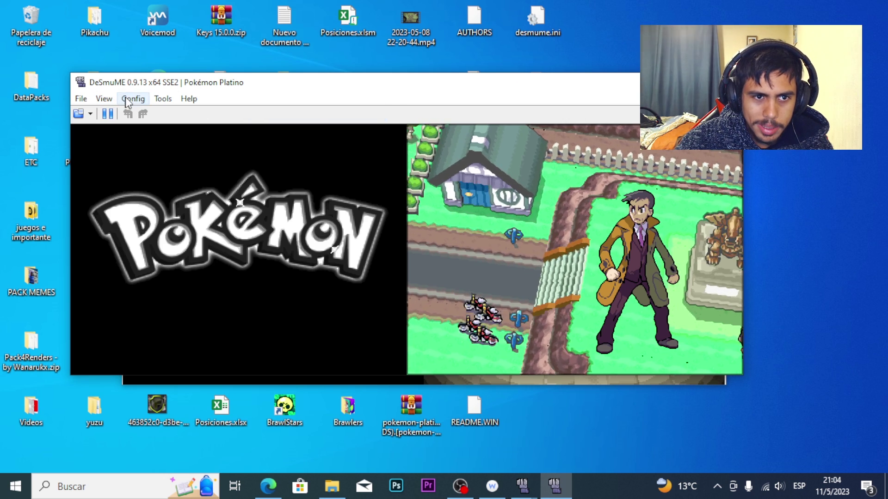
Step: Open the control configuration to show the game's button mappings
click(126, 100)
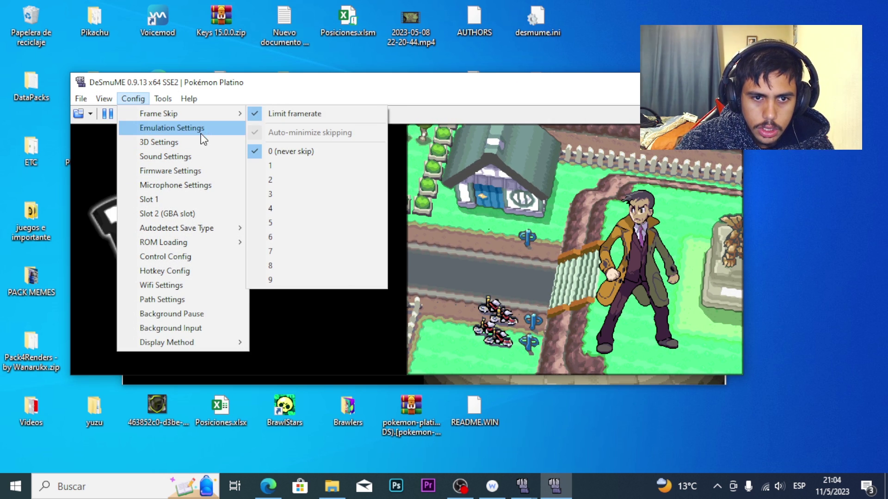
click(205, 266)
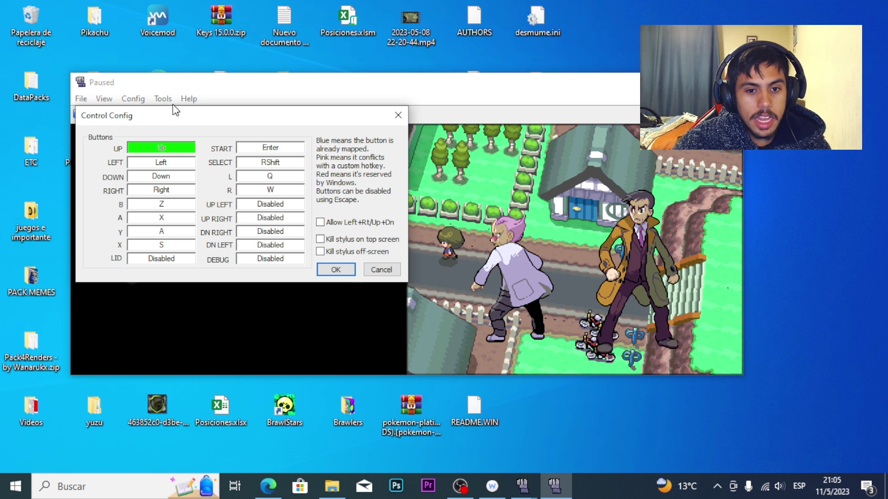
click(320, 222)
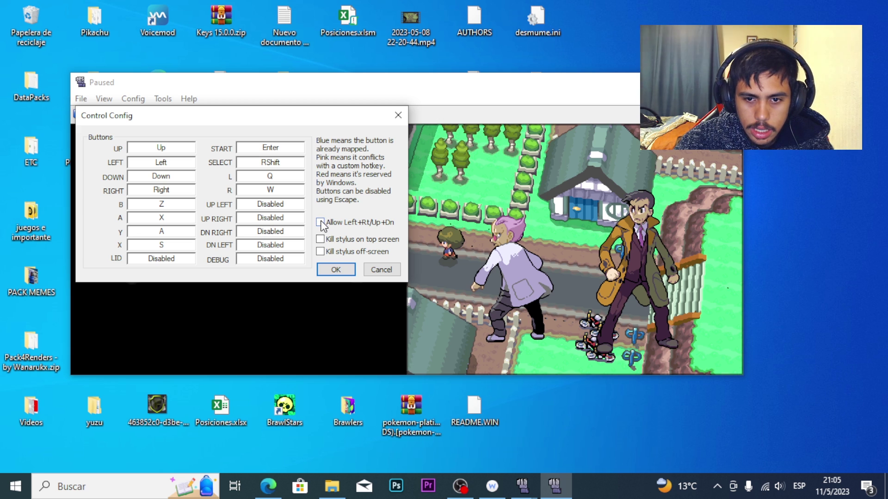
Step: Try assigning the Up, Down and Right arrow keys in sequence to the UP, LEFT and DOWN controls
click(152, 148)
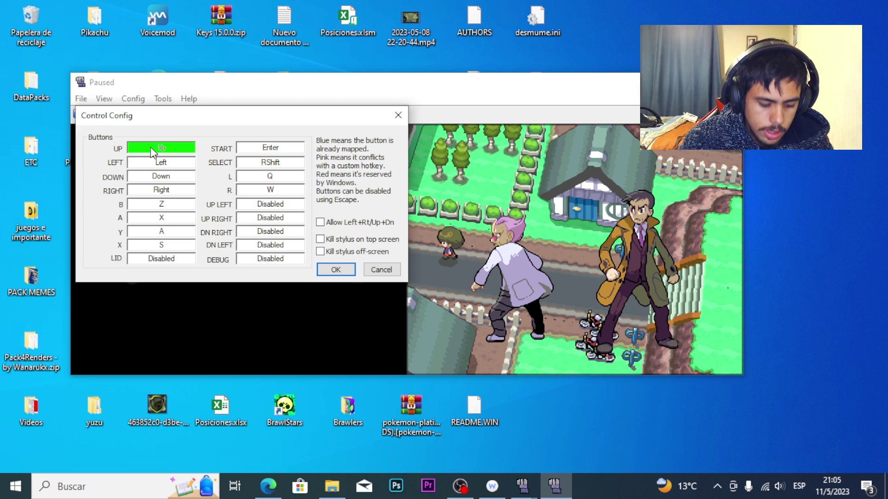
key(Up)
key(Down)
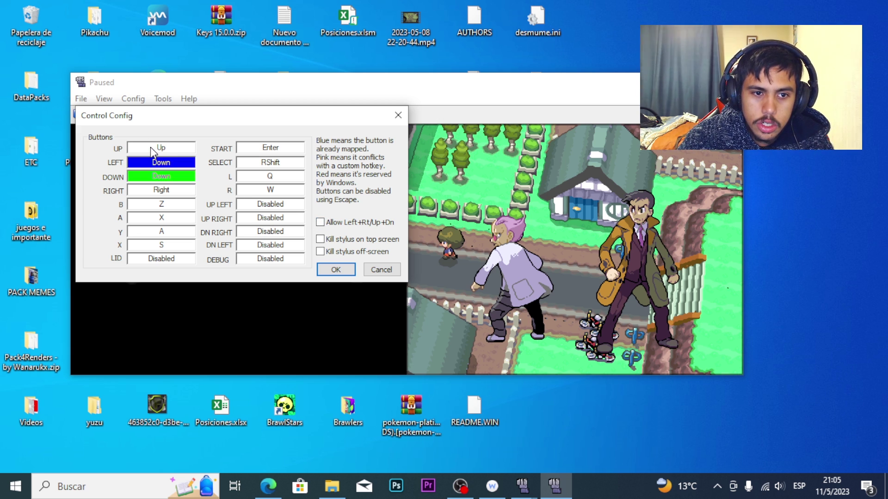
key(Right)
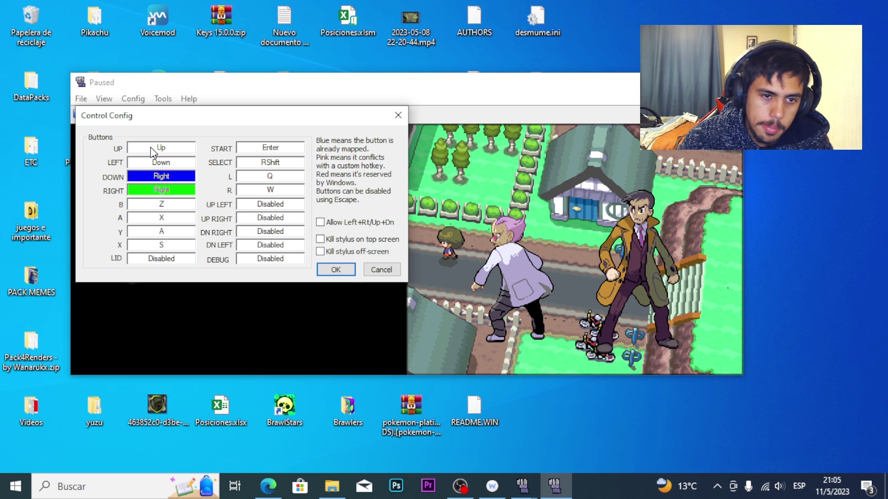
click(150, 147)
key(Up)
key(Down)
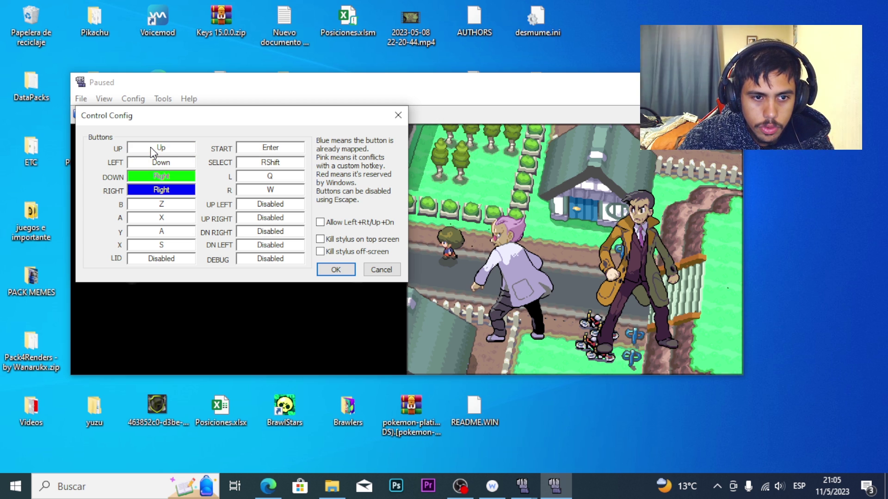
Step: Map the UP, LEFT, DOWN and RIGHT controls to their matching arrow keys and save the control configuration
click(150, 147)
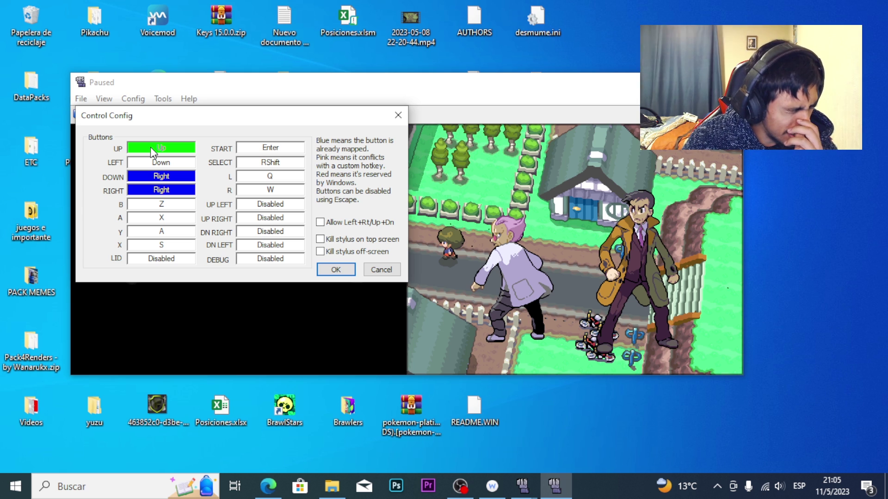
key(Up)
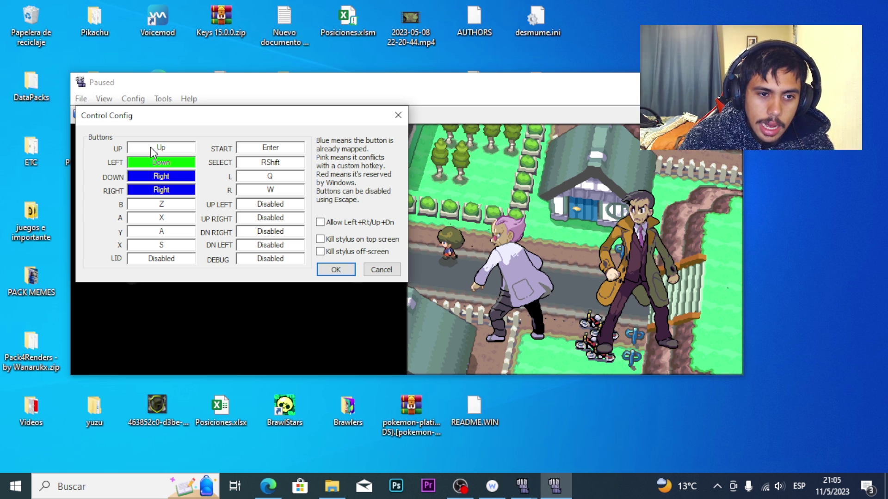
key(Left)
key(Down)
key(Right)
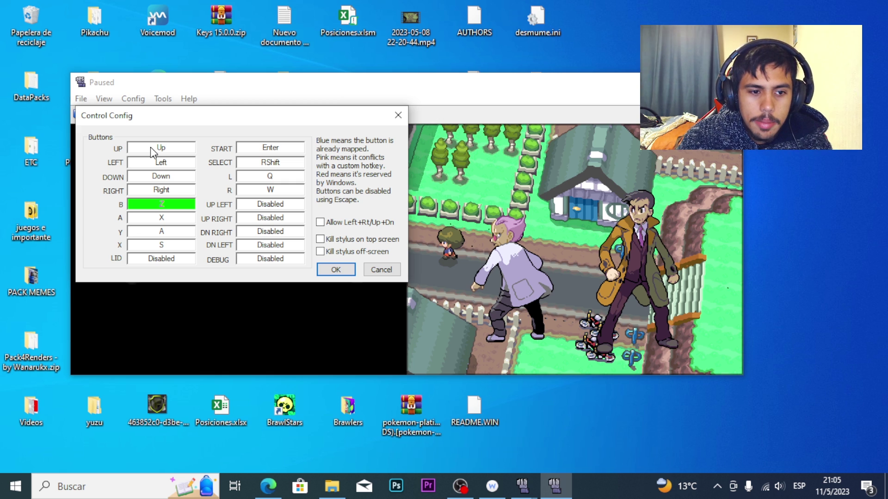
click(324, 270)
Step: Open the hotkey configuration to examine the main emulator shortcuts
click(132, 98)
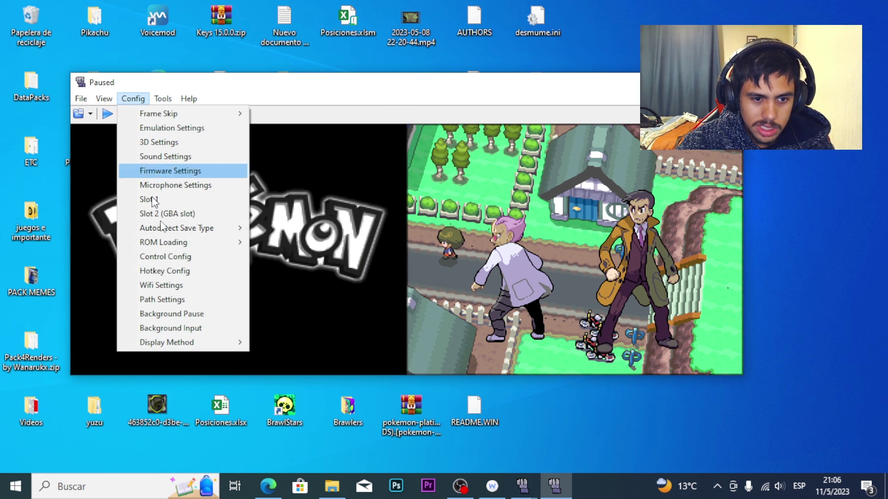
click(179, 272)
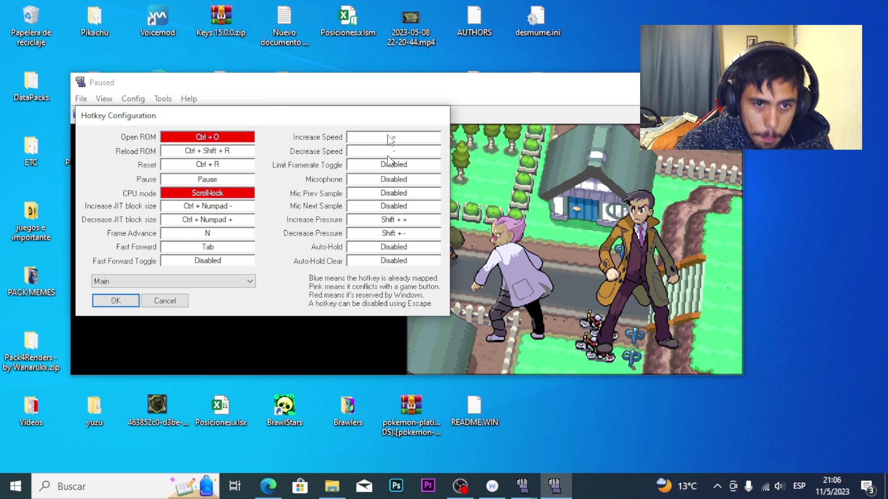